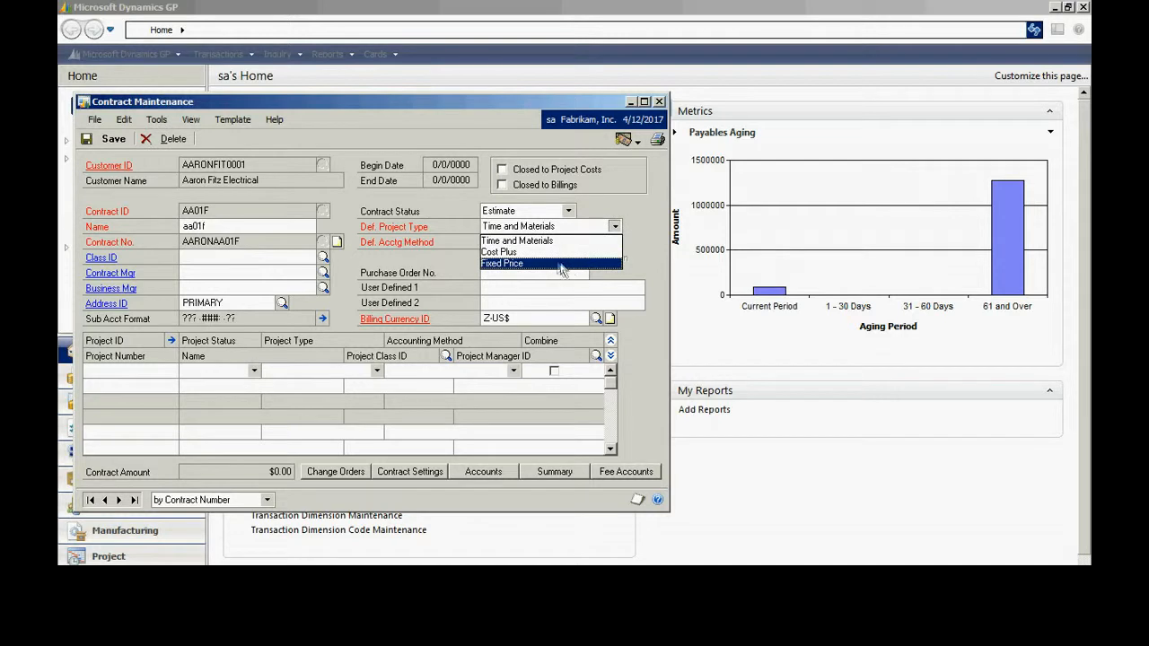
Set the contract's default project type to Fixed Price and add project 01AAF with the name 01aaf.
key("Tab")
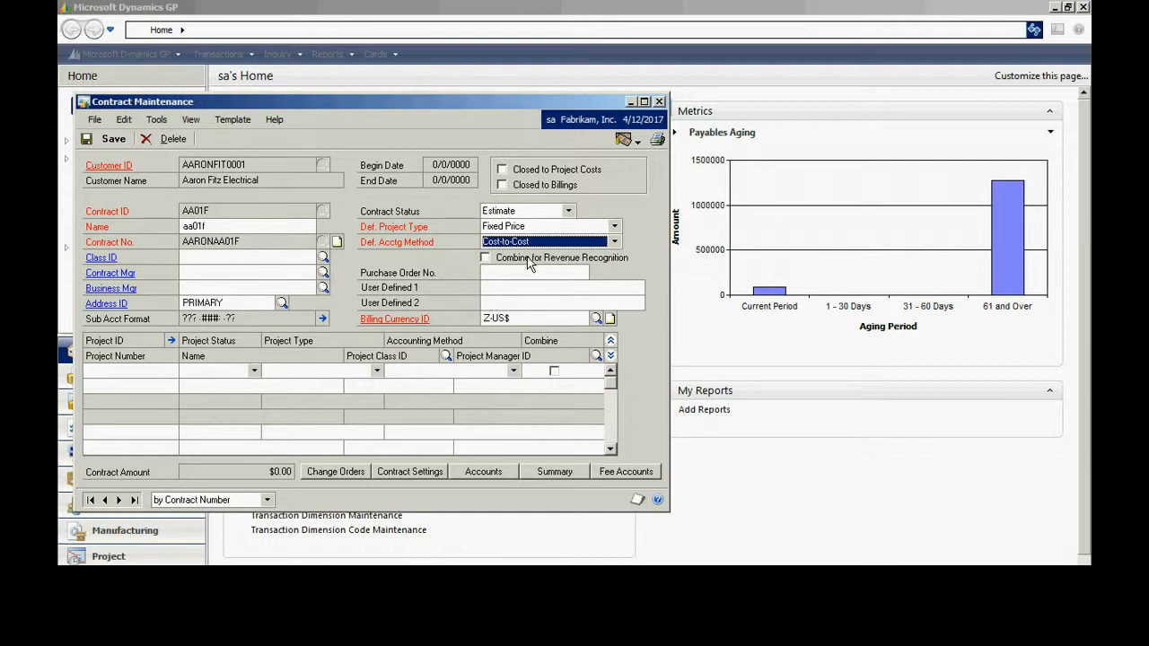
left_click(106, 380)
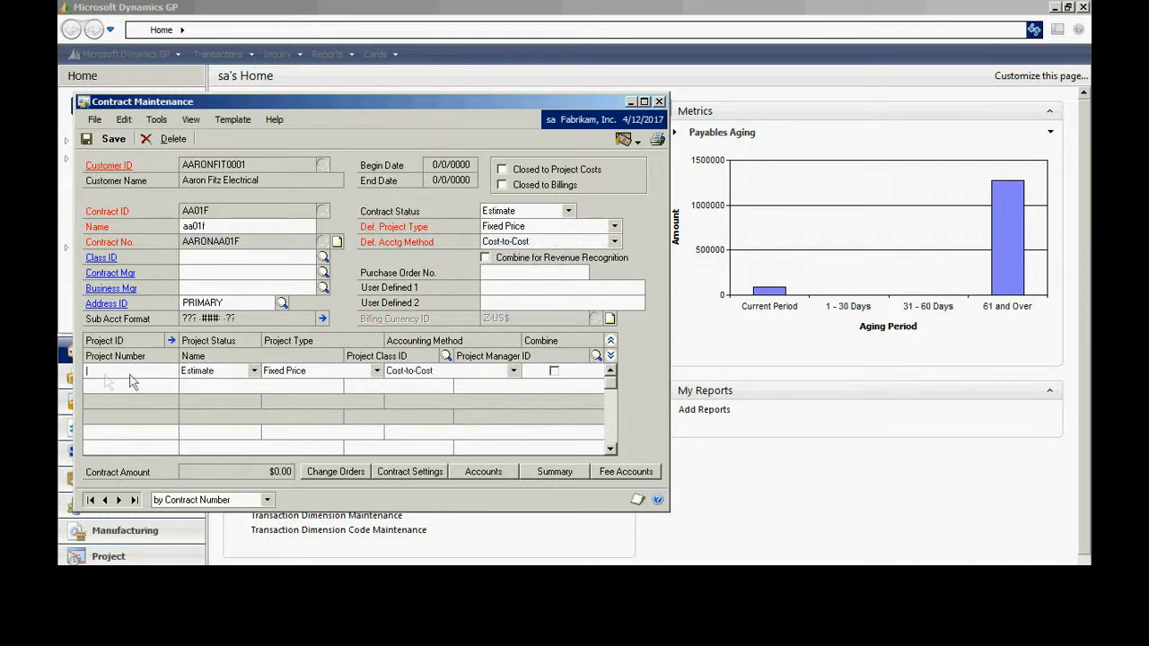
type("01AAF")
key("Tab")
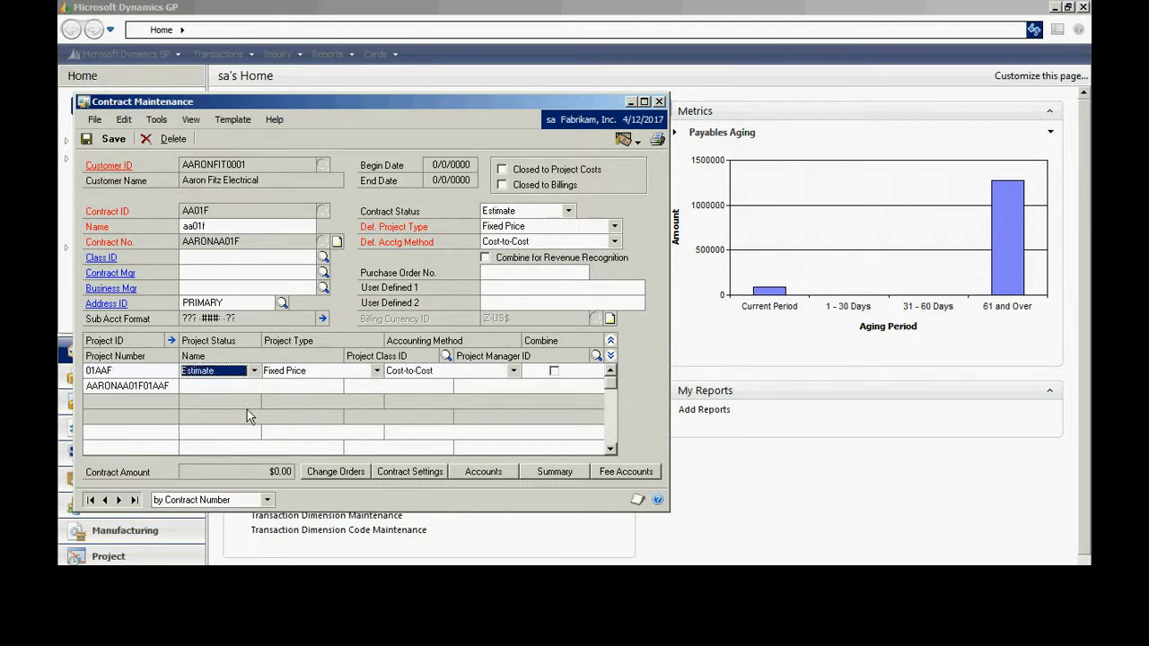
key("Tab")
key("Tab")
key("Tab")
key("Tab")
key("Tab")
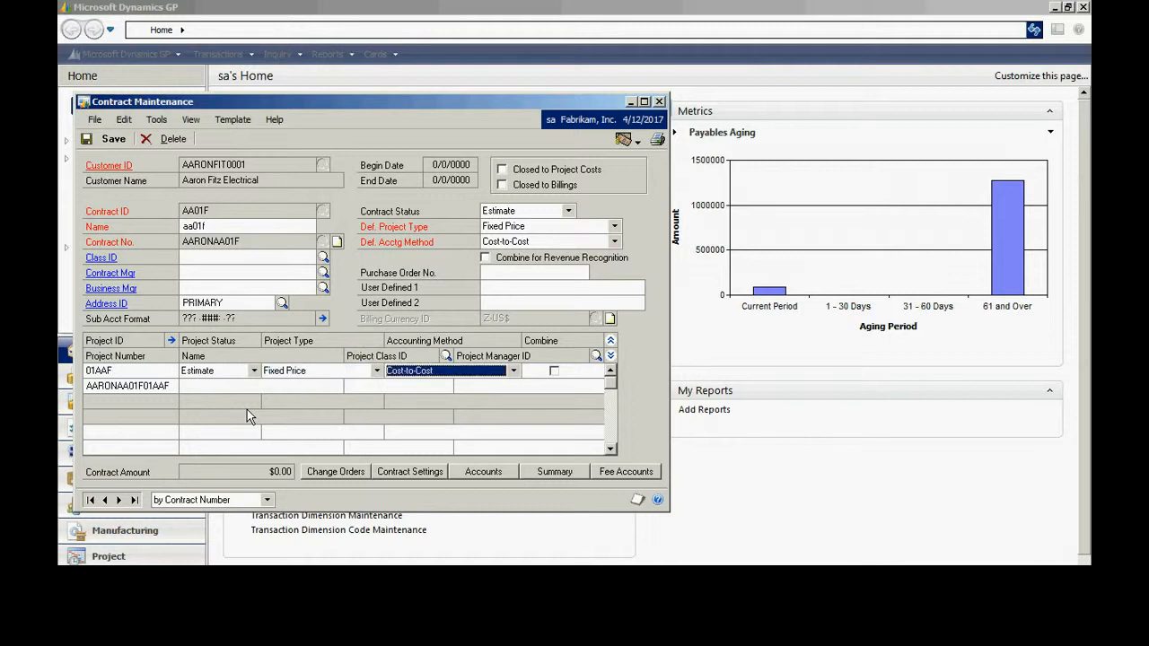
type("01aaf")
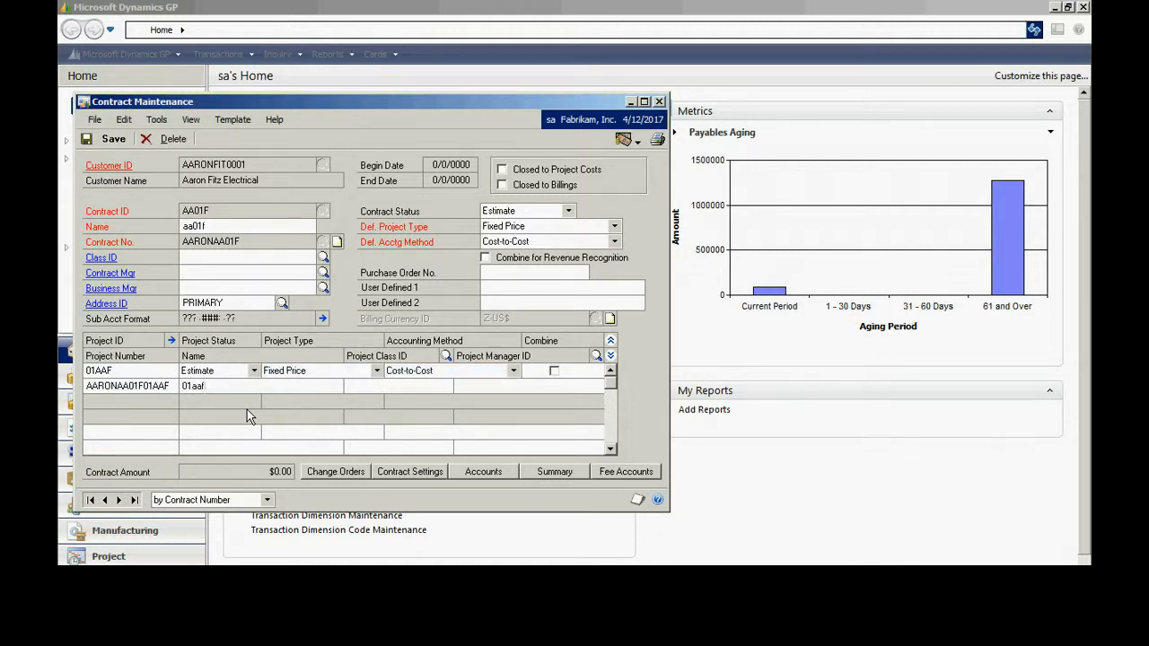
Open the budget of project 01AAF from its project record.
left_click(142, 393)
left_click_drag(144, 386, 70, 392)
key("Tab")
left_click(161, 371)
left_click(172, 341)
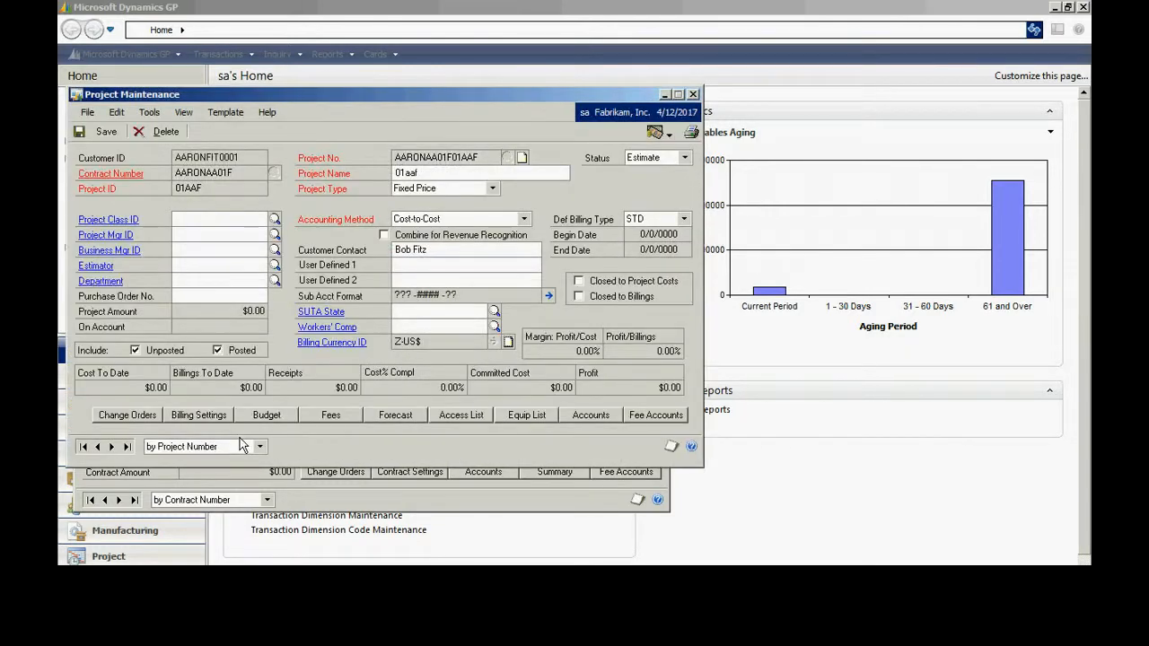
left_click(272, 417)
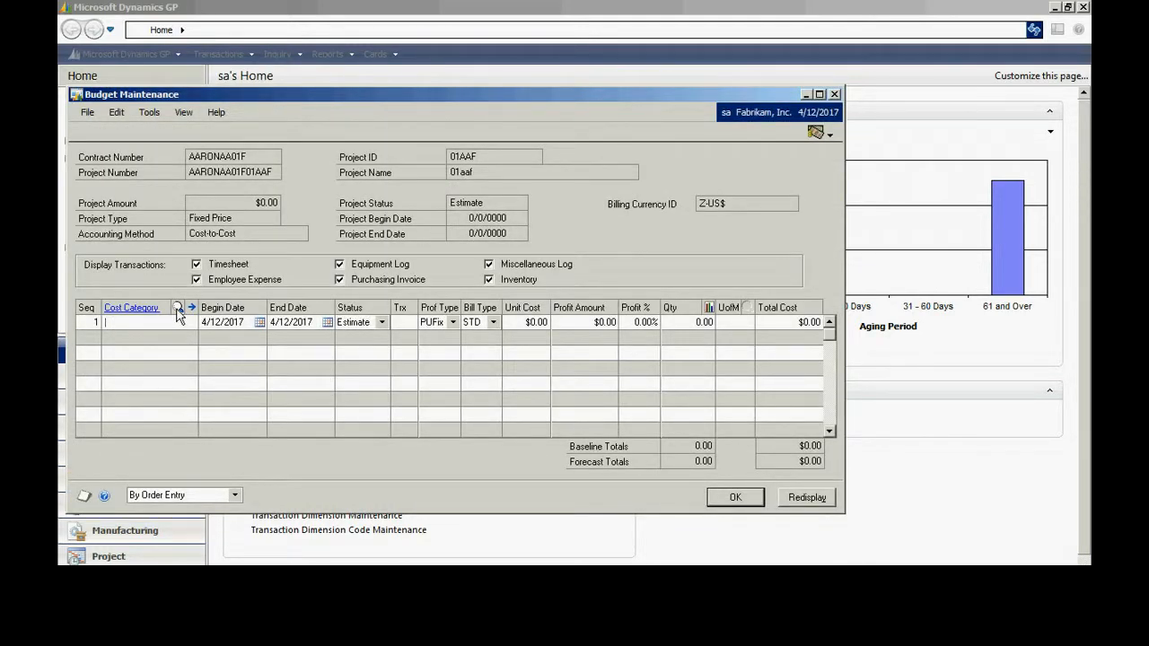
Add the CONSULTING cost category to the project budget with a unit cost of $45.00.
type("CON")
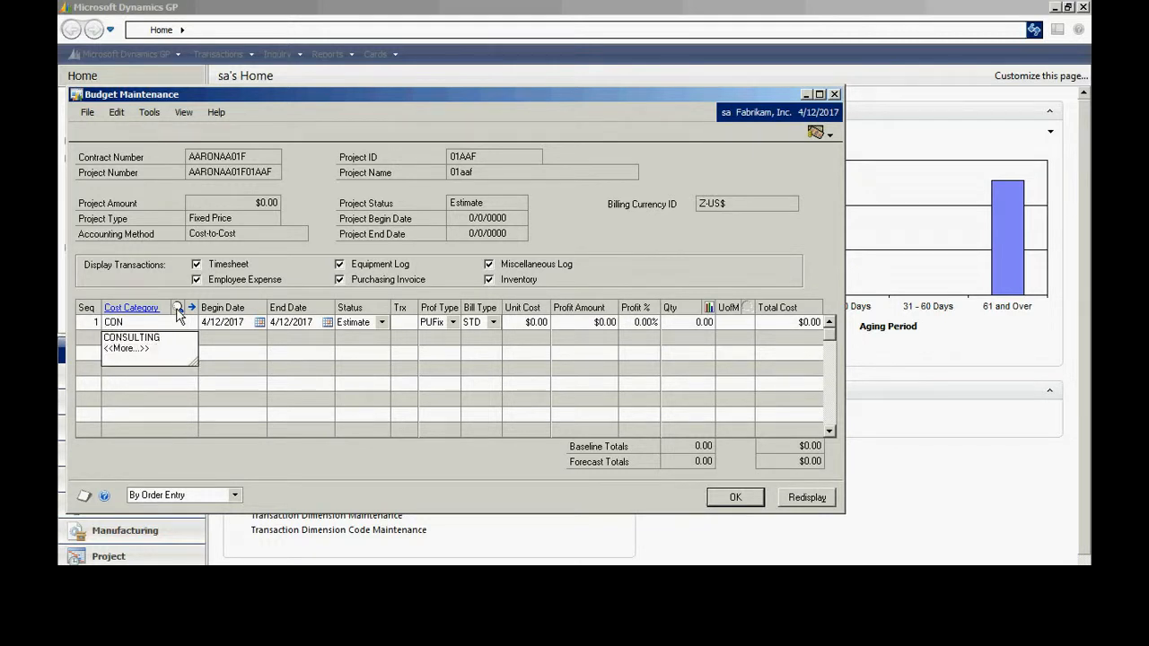
left_click(162, 338)
key("Tab")
key("Tab")
key("Tab")
key("Tab")
key("Tab")
key("Tab")
type("45.")
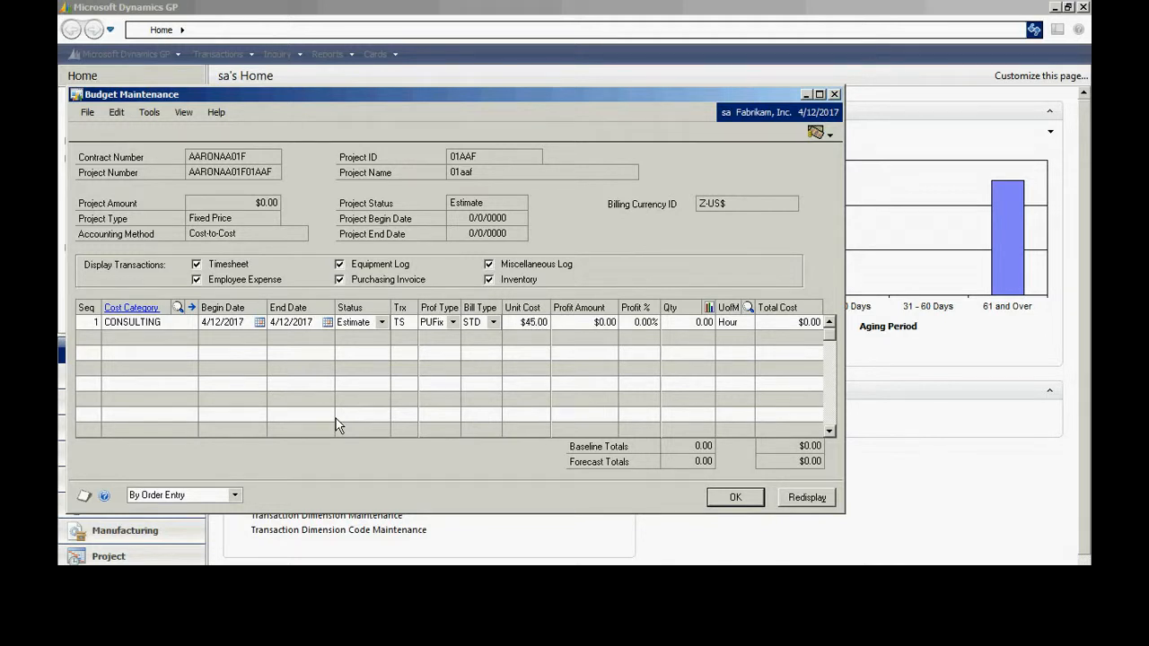
Give the CONSULTING budget line a profit amount of $55.00 and a quantity of 100, and accept the budget.
key("Tab")
type("5")
key("Tab")
type("100")
key("Tab")
key("Tab")
key("Tab")
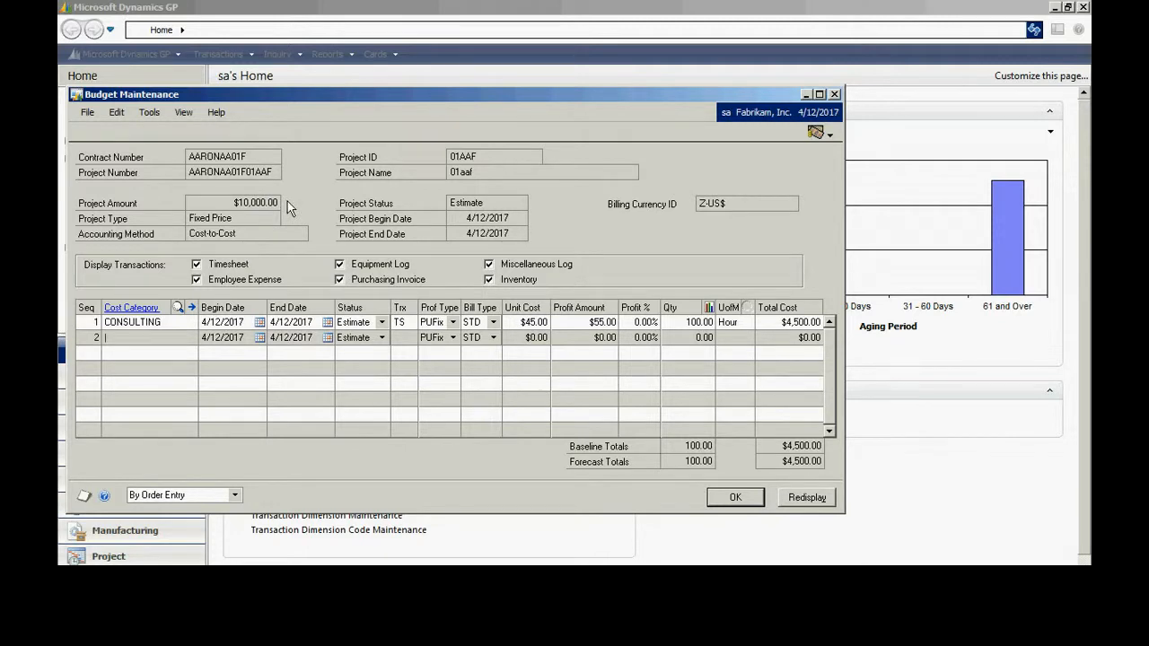
left_click(736, 499)
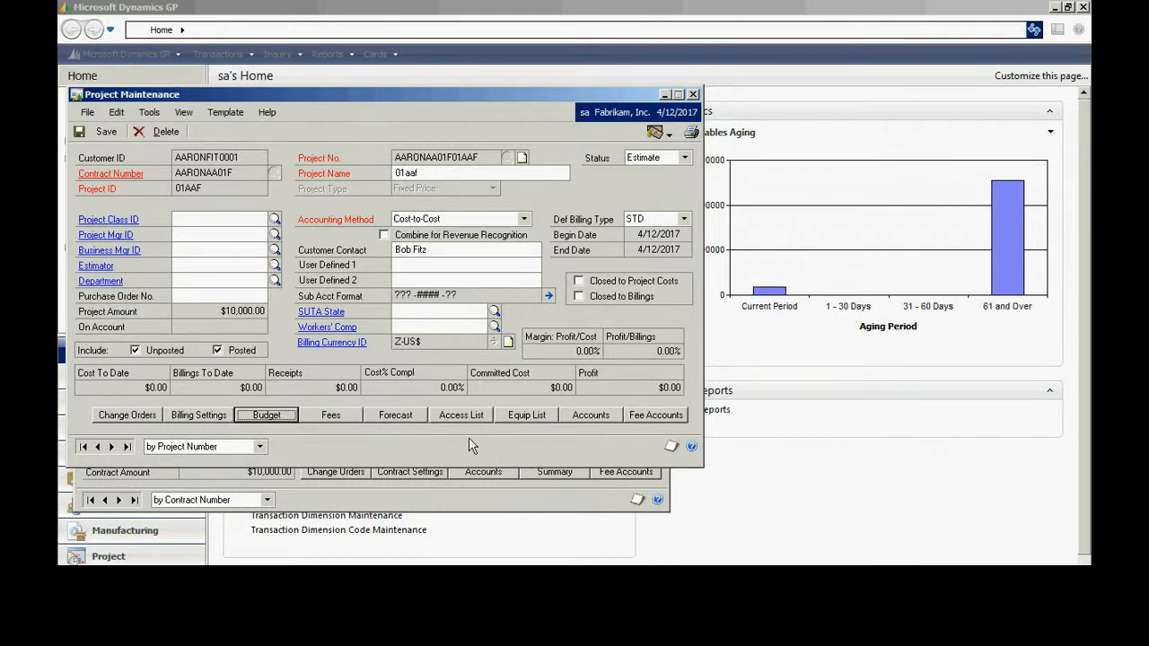
Copy all PA employees to the project's employee access list, then save and close the project record.
left_click(456, 413)
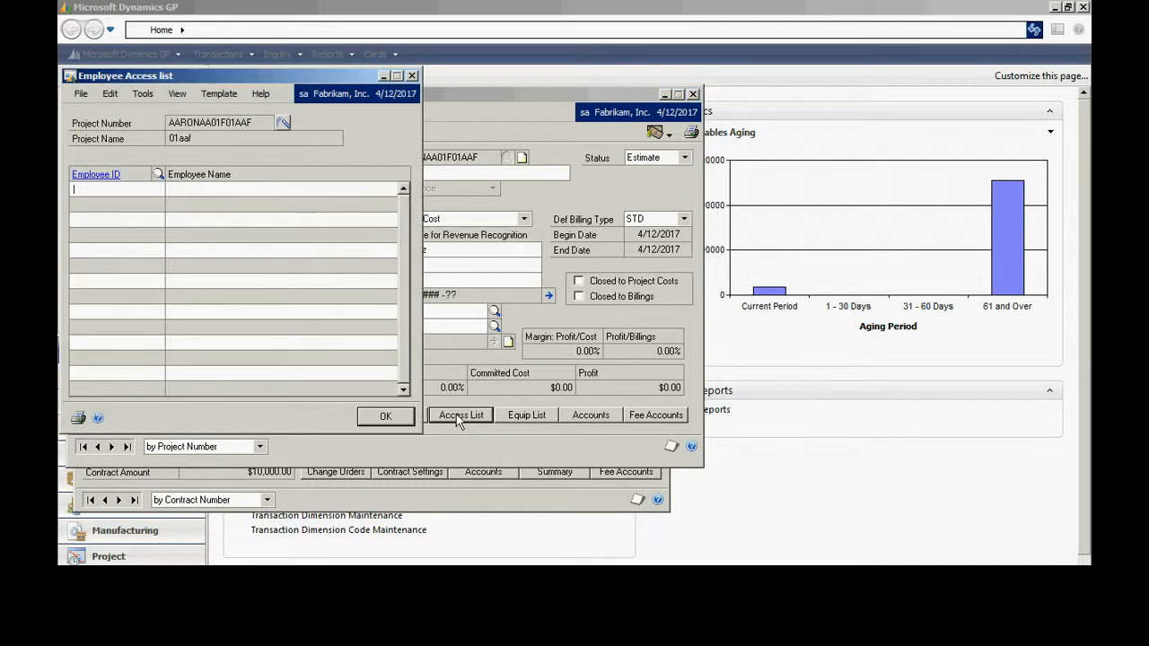
left_click(283, 122)
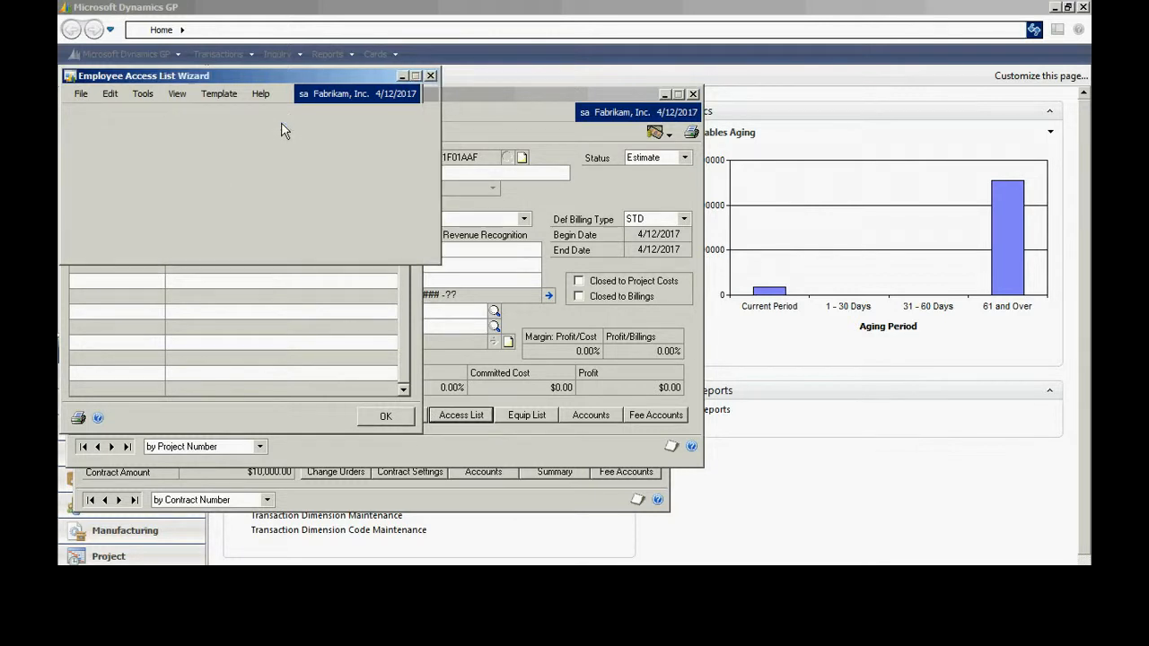
left_click(74, 155)
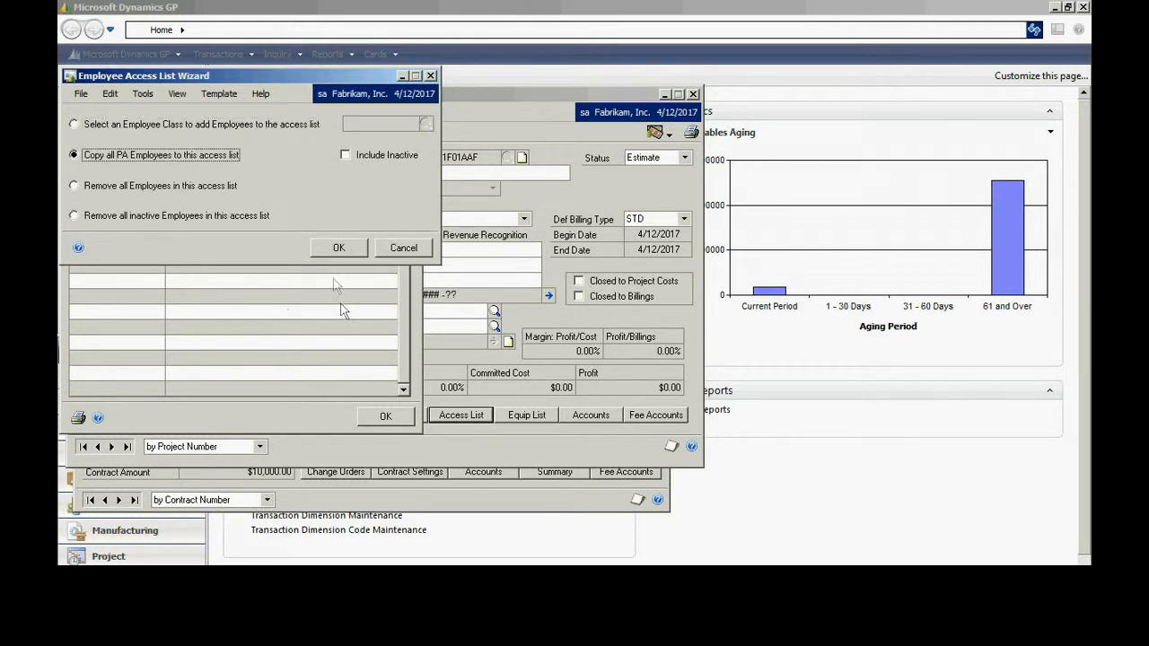
left_click(339, 250)
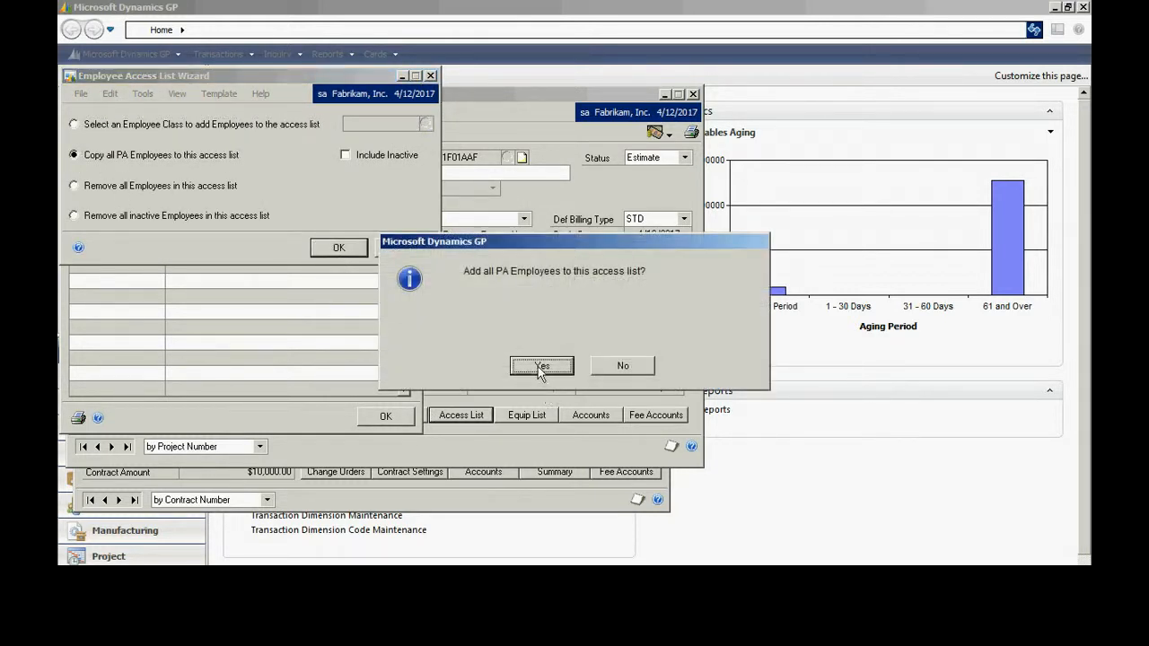
left_click(539, 366)
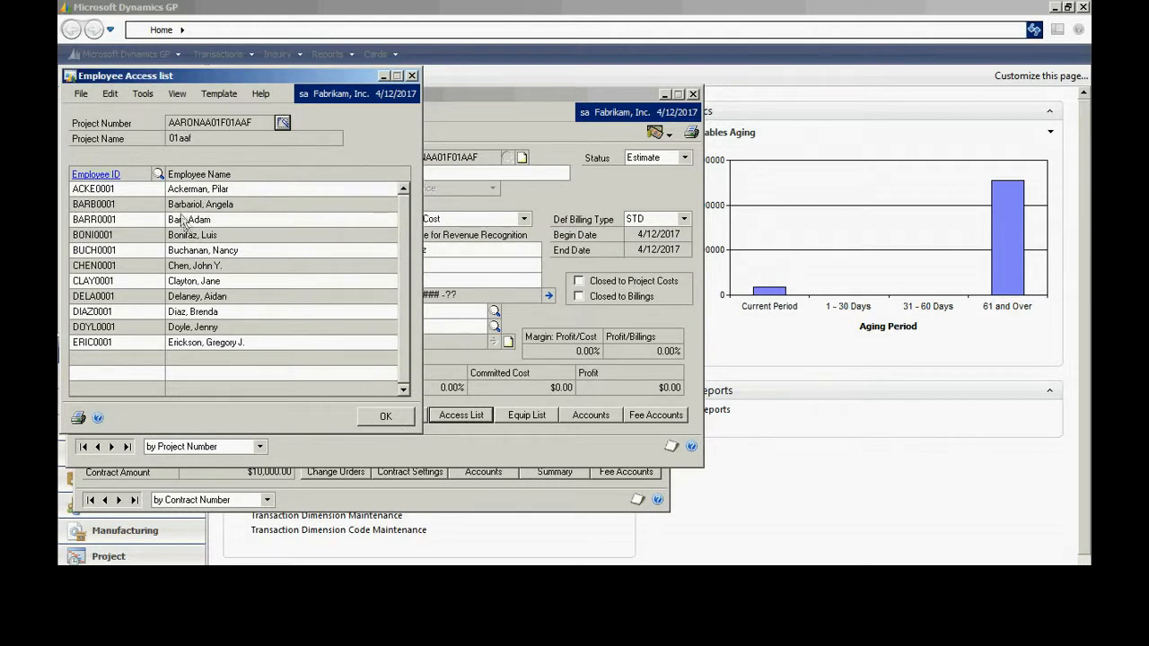
left_click(385, 418)
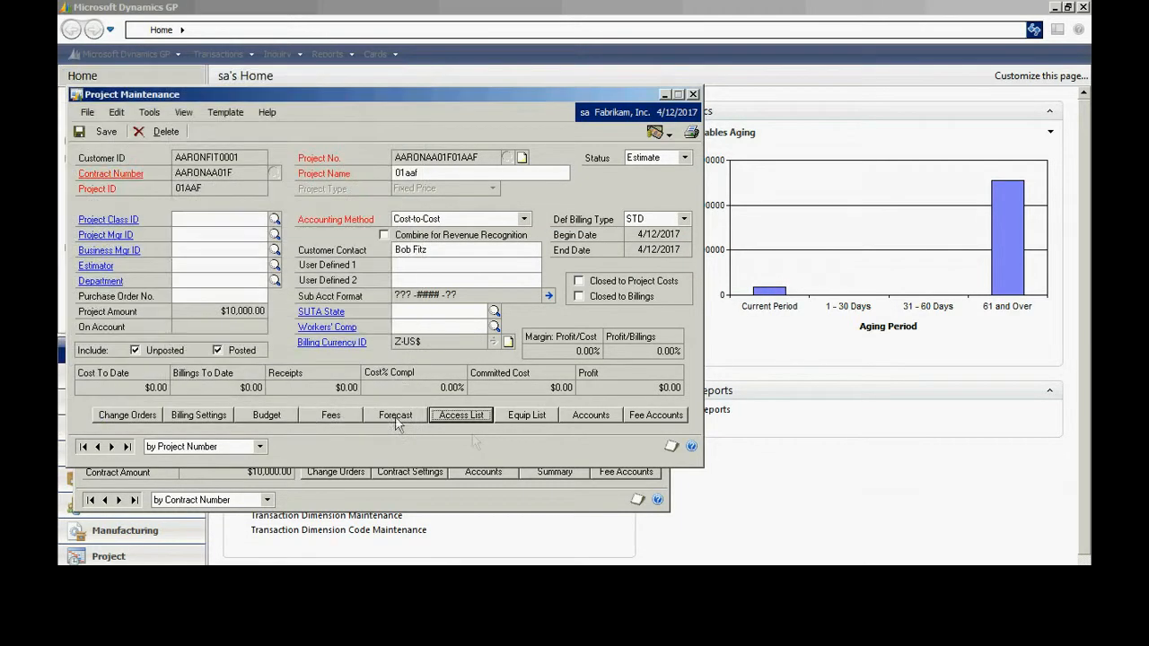
left_click(106, 133)
left_click(692, 94)
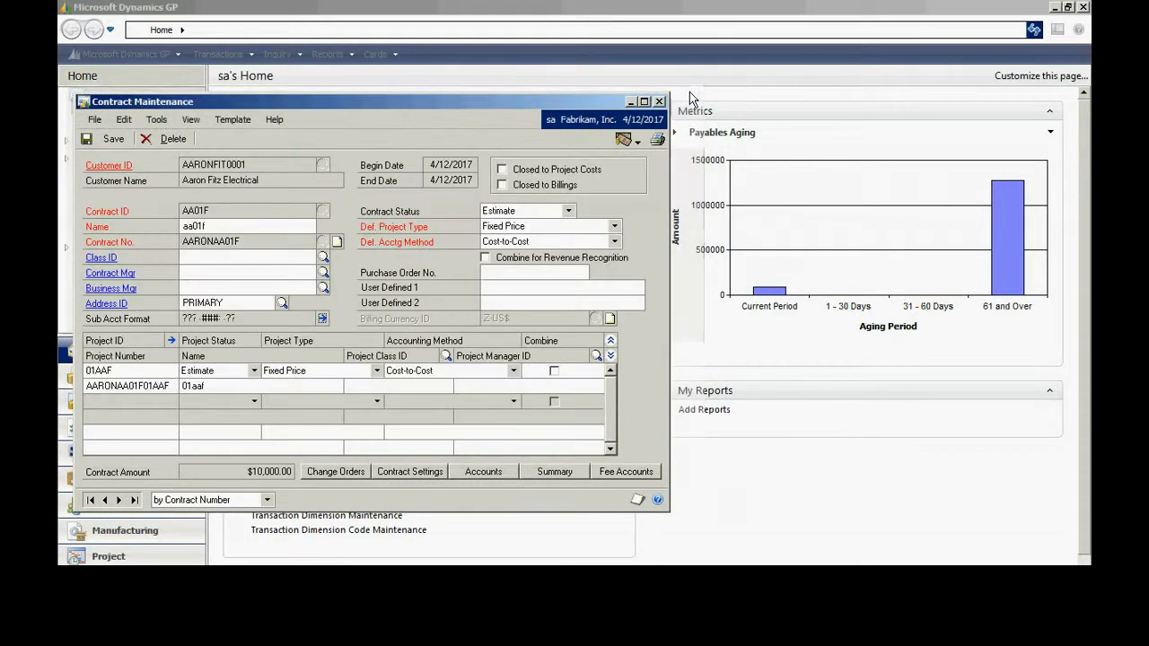
Set the contract status to Open, roll the change down to its projects, and save and close the contract.
left_click(568, 210)
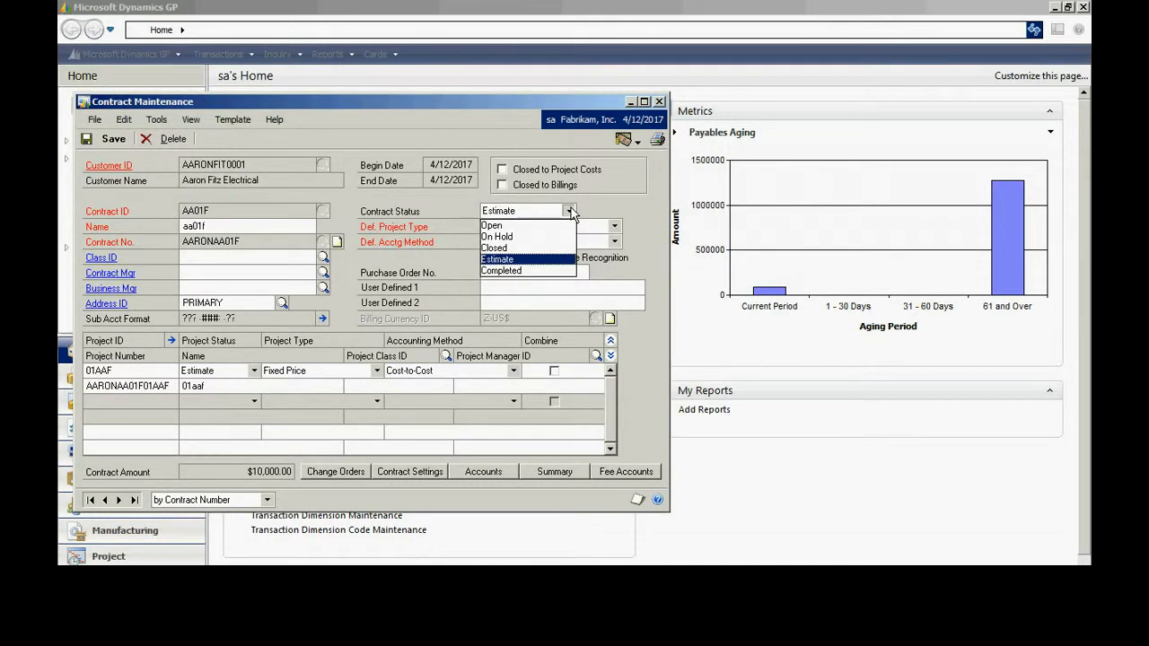
left_click(513, 226)
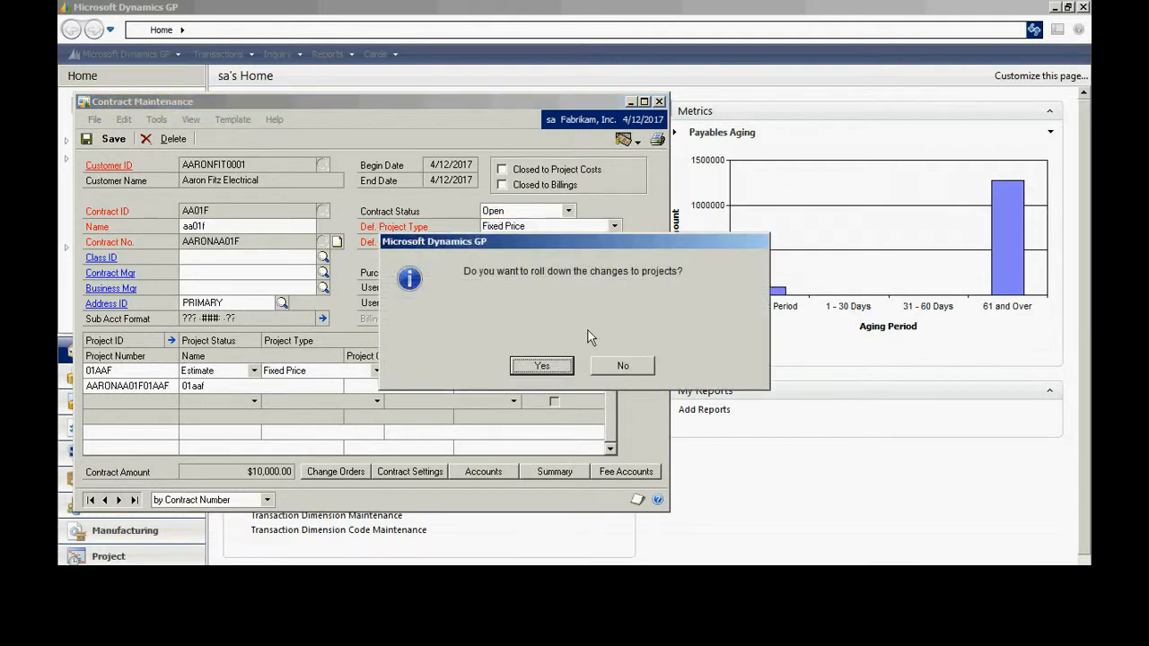
left_click(542, 365)
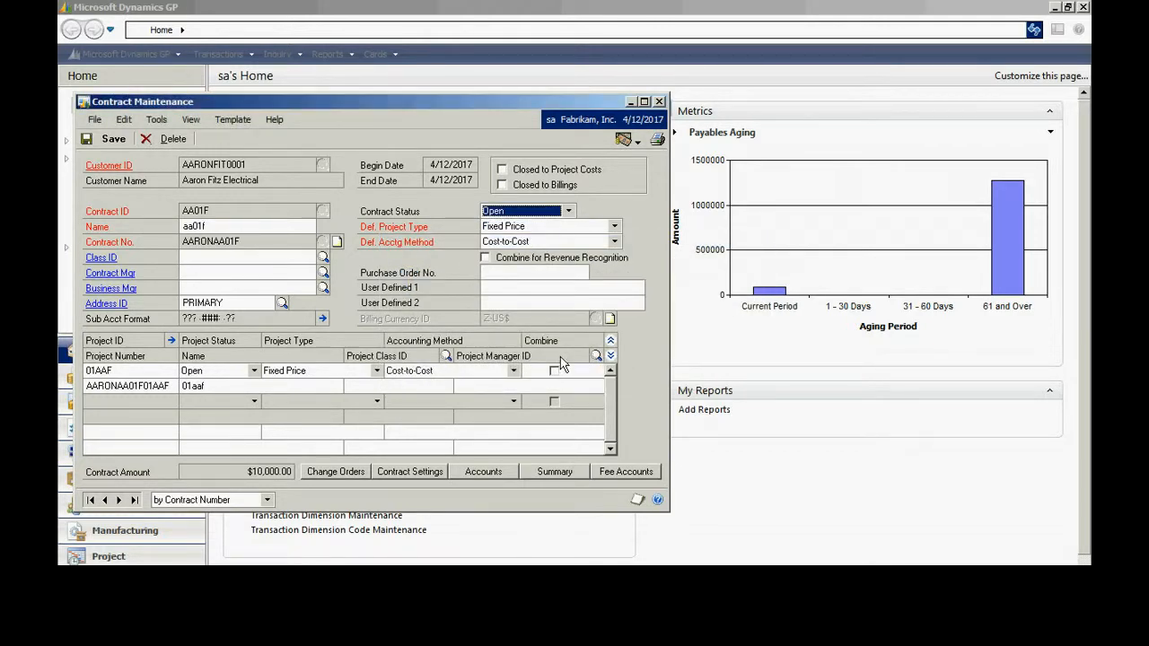
left_click(112, 140)
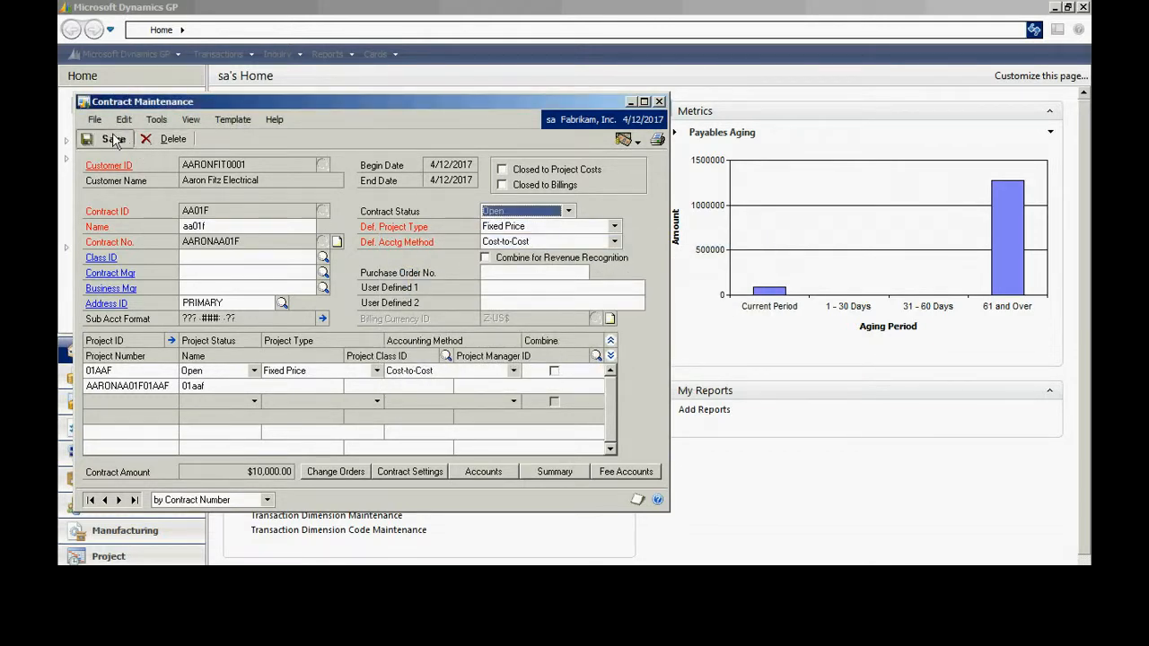
left_click(660, 102)
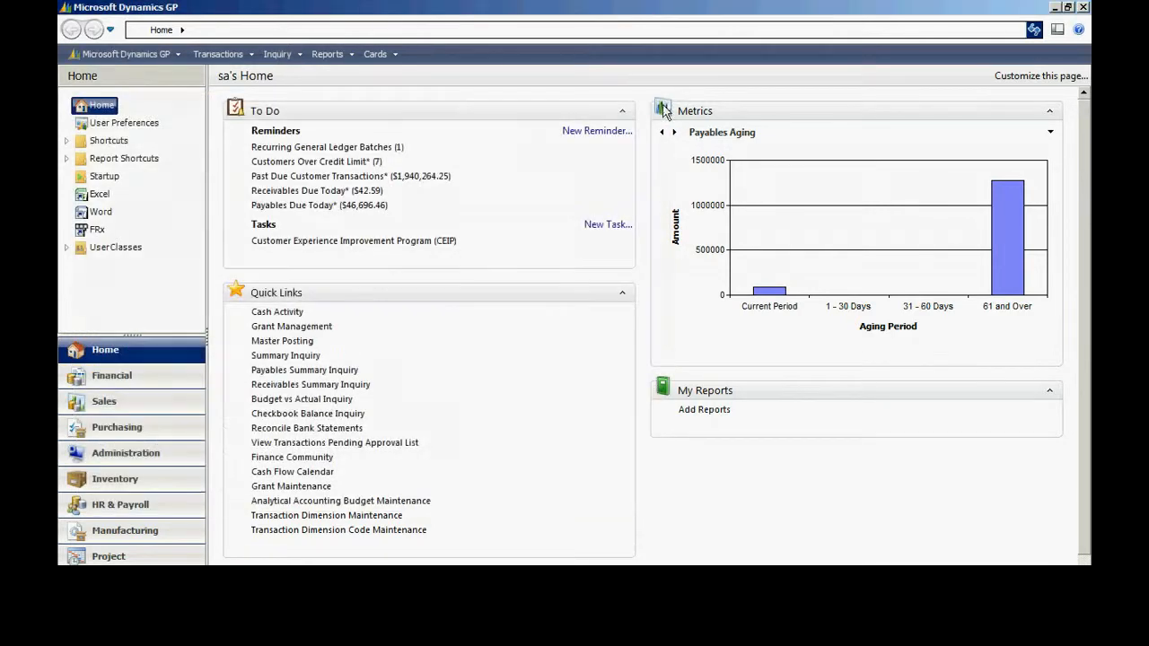
Start a new standard project timesheet and choose the employee ID for it.
left_click(217, 55)
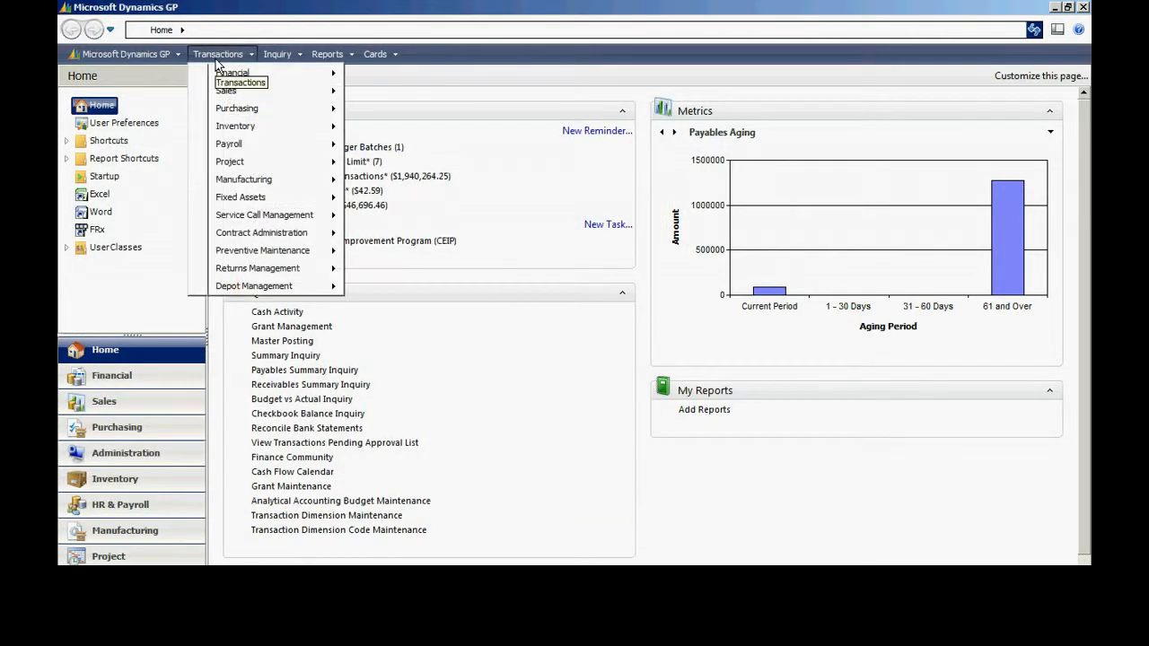
mouse_move(252, 161)
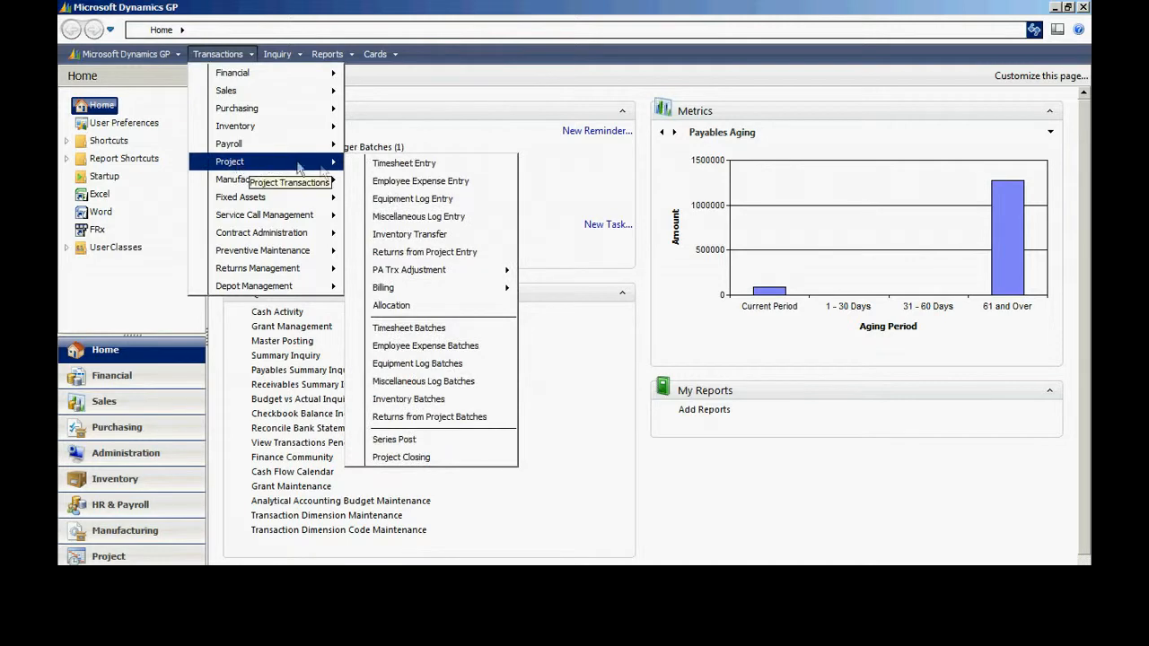
left_click(370, 167)
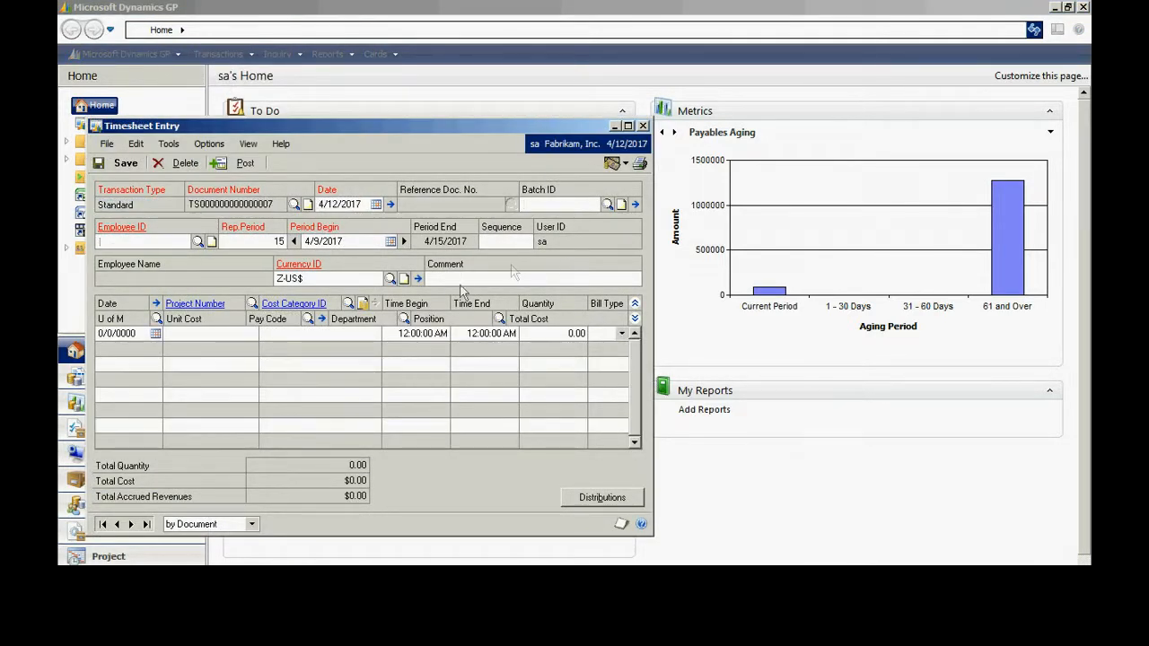
left_click(199, 243)
left_click(515, 431)
key("Tab")
key("Tab")
key("Tab")
key("Tab")
key("Tab")
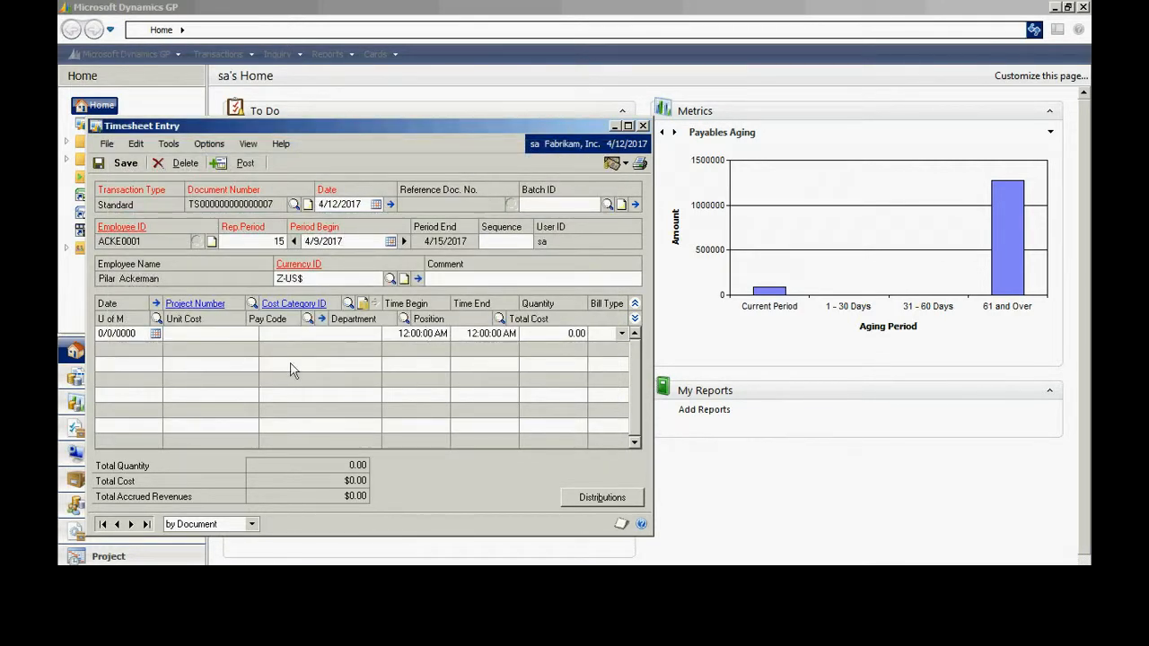
Enter a 4/9/2017 timesheet line for project AARONAA01F01AAF with cost category CONSULTING and a quantity of 8.
left_click(253, 304)
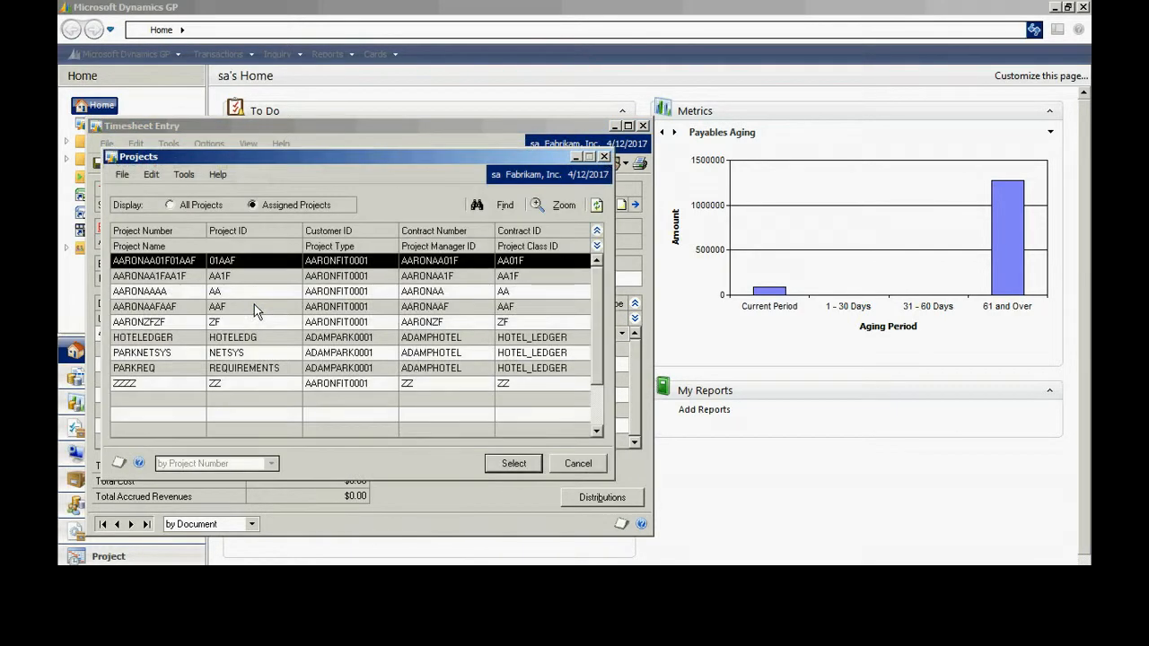
double_click(254, 262)
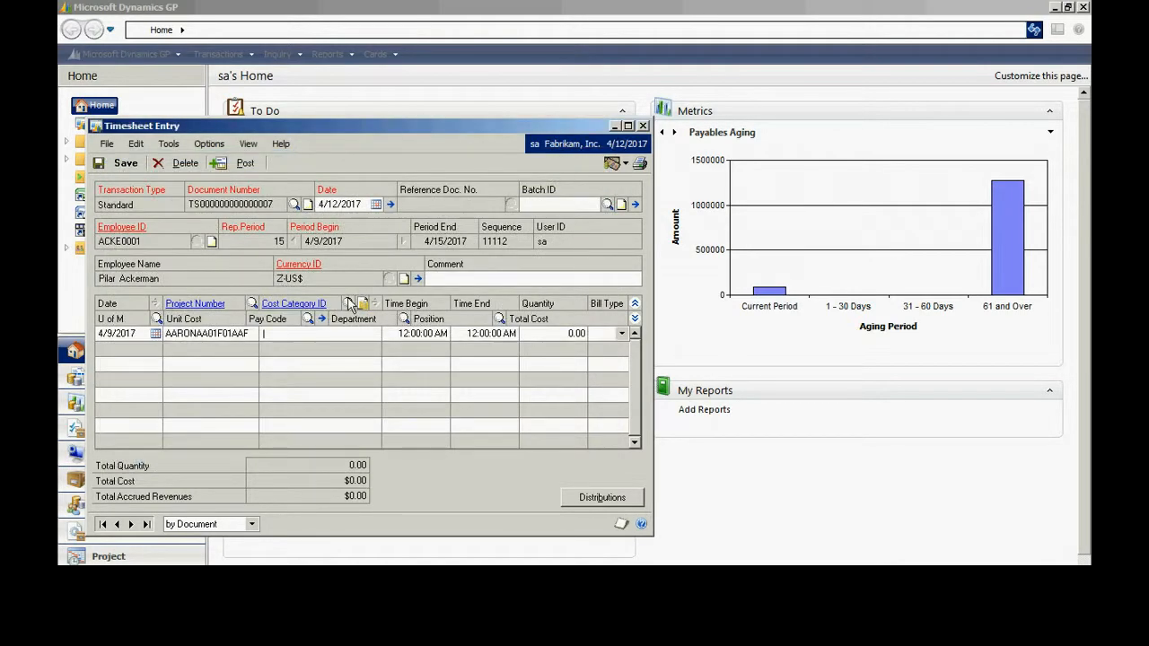
left_click(349, 303)
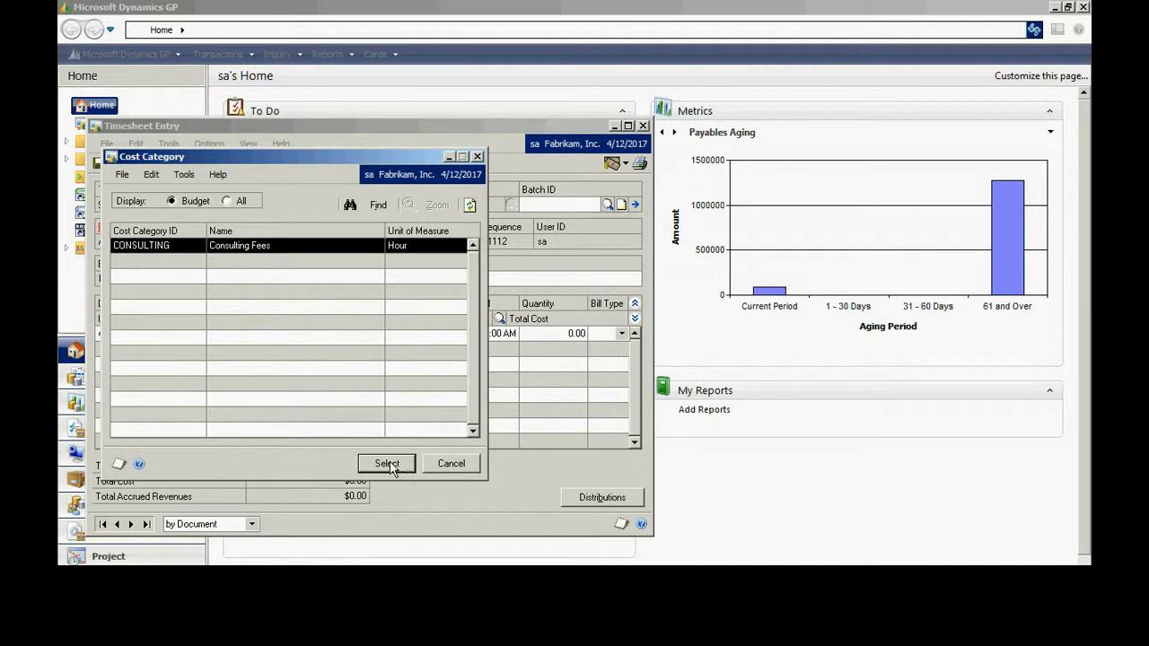
left_click(388, 463)
type("8")
key("Tab")
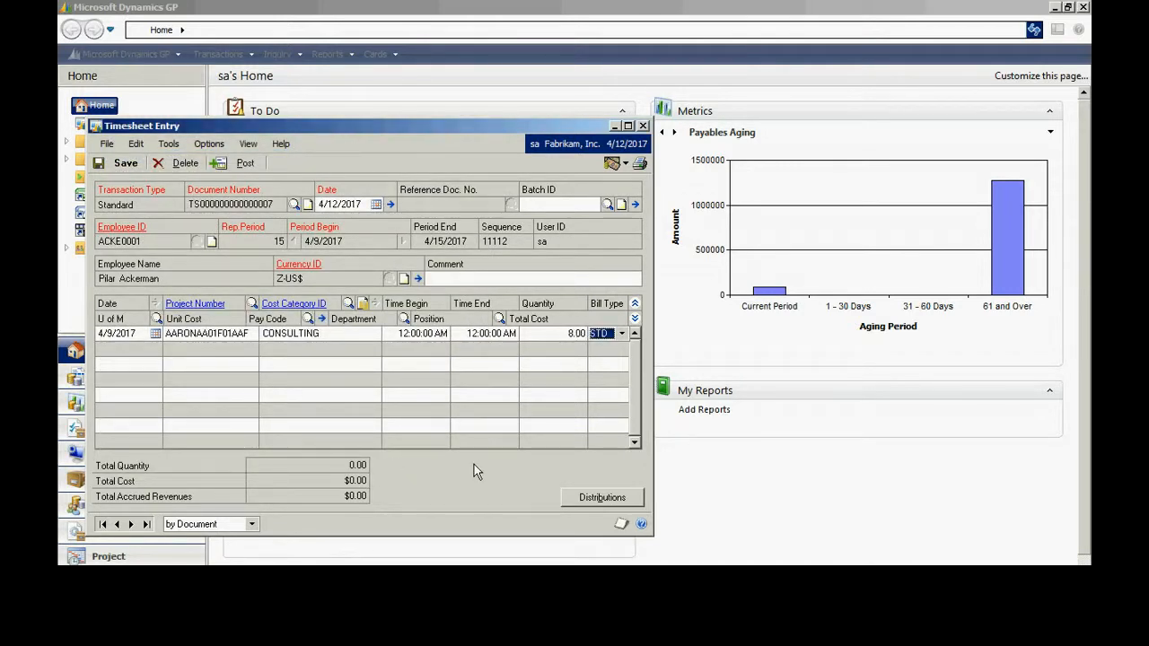
key("Tab")
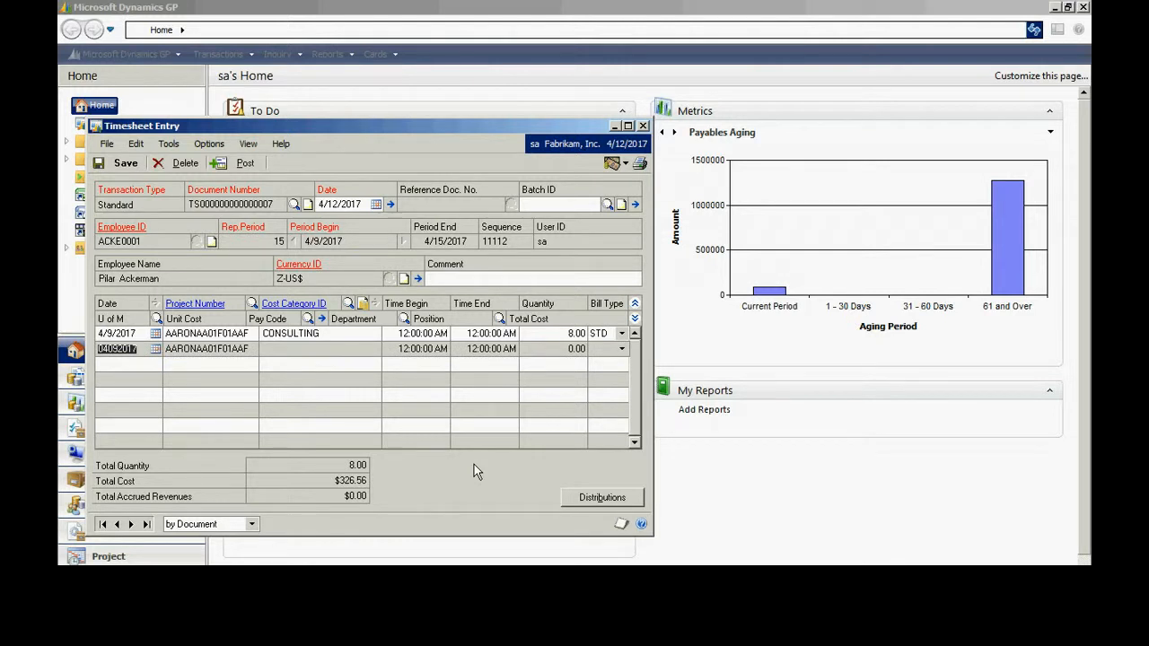
Add a 4/10/2017 CONSULTING line with a quantity of 4 for the same project and post the timesheet.
type("10")
key("Tab")
key("Tab")
left_click(348, 305)
double_click(254, 250)
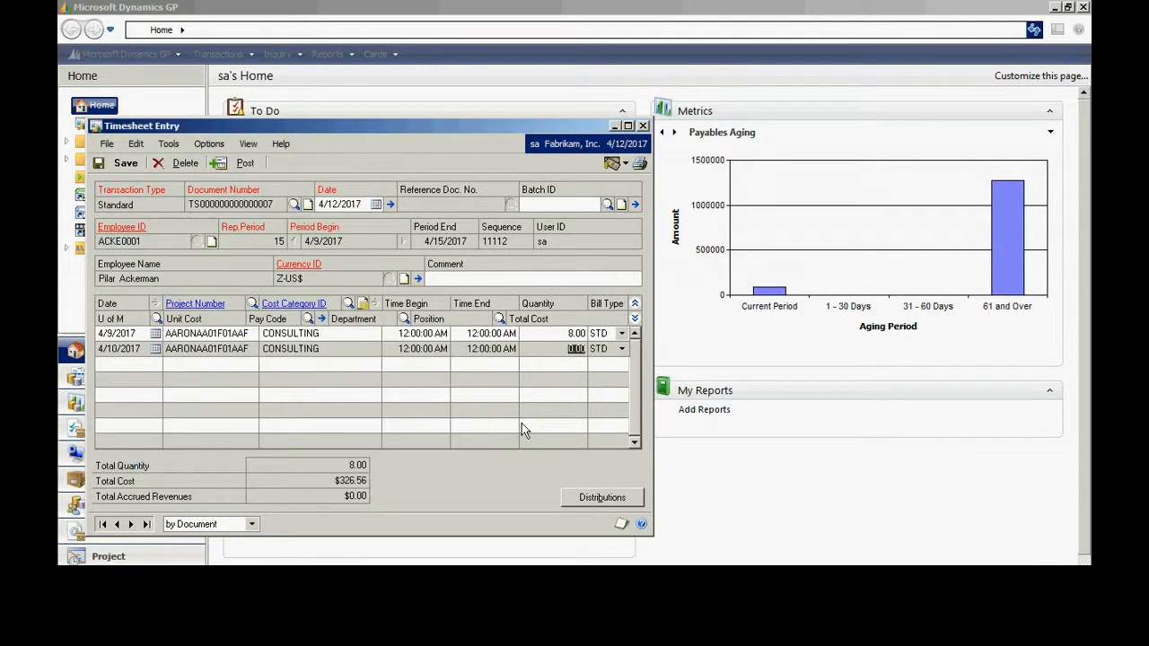
type("4")
key("Tab")
key("Tab")
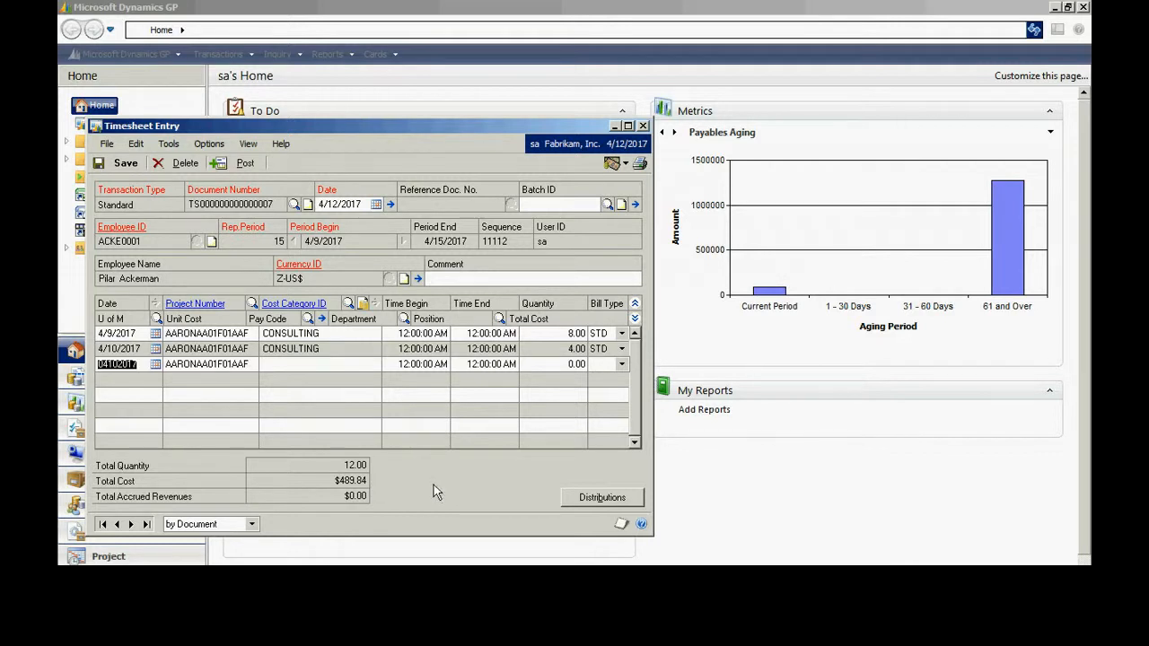
left_click(239, 165)
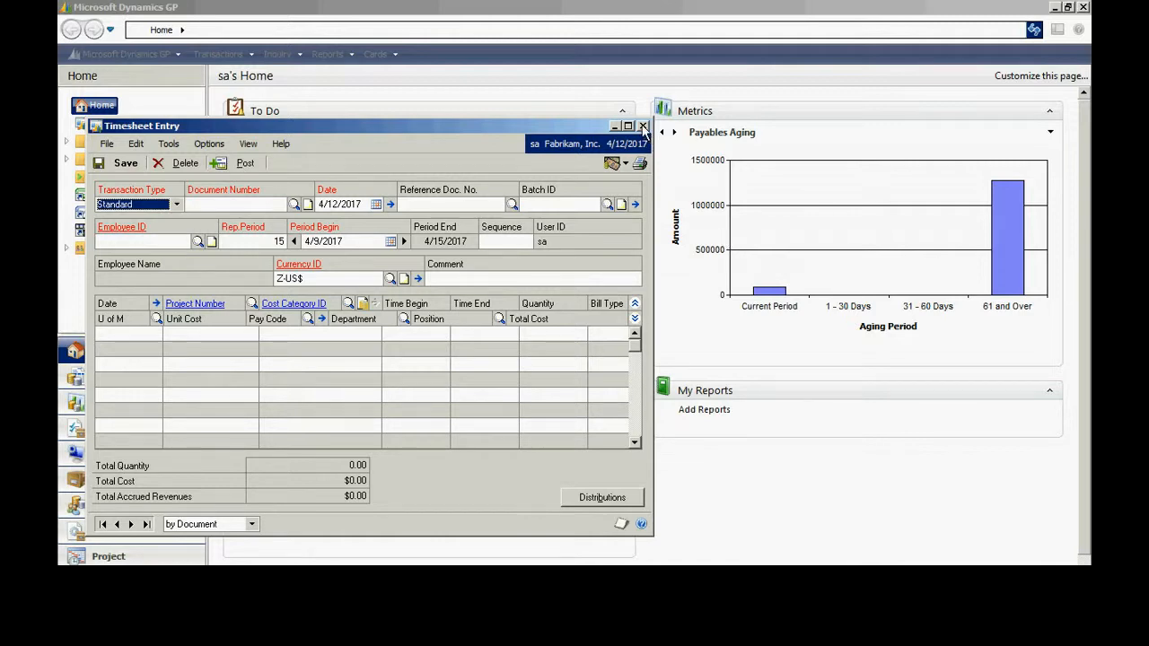
Close the timesheet and start a cycle revenue recognition run, entering the batch ID and RR cycle RRMONTHLY.
left_click(642, 127)
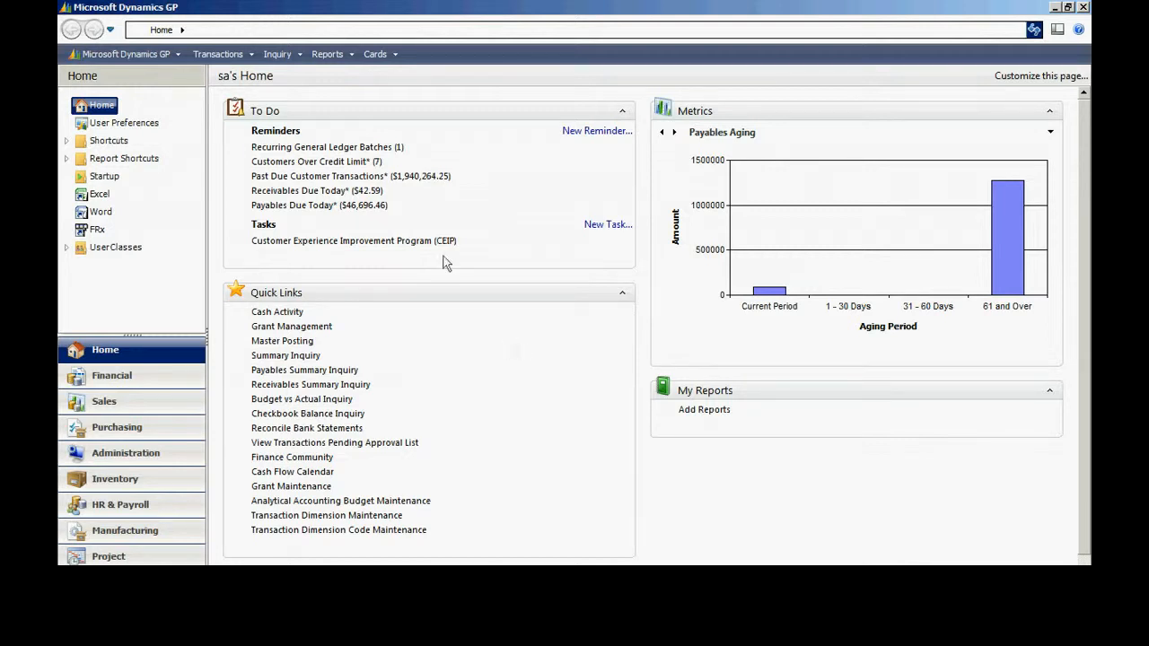
left_click(218, 56)
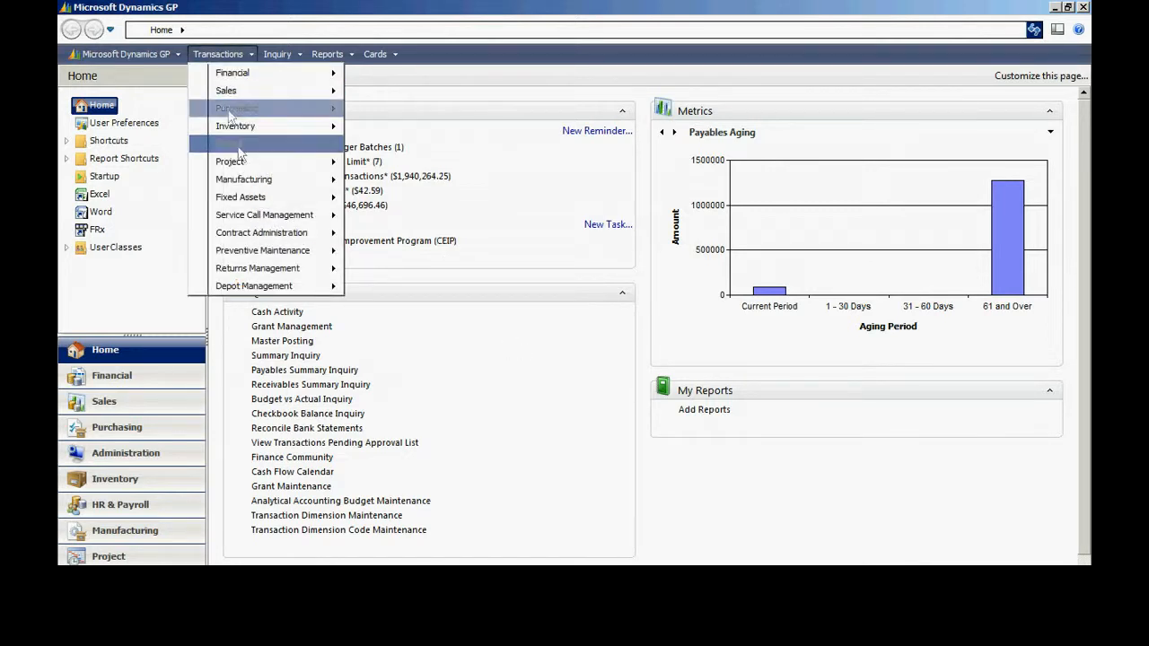
mouse_move(286, 163)
mouse_move(476, 287)
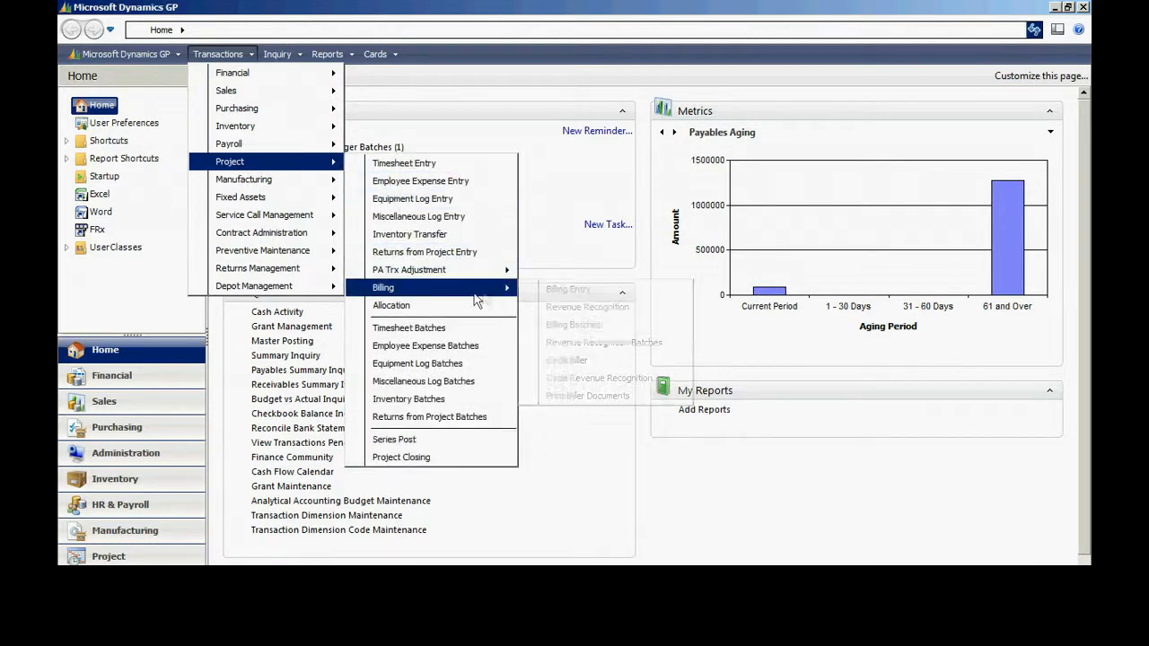
left_click(624, 388)
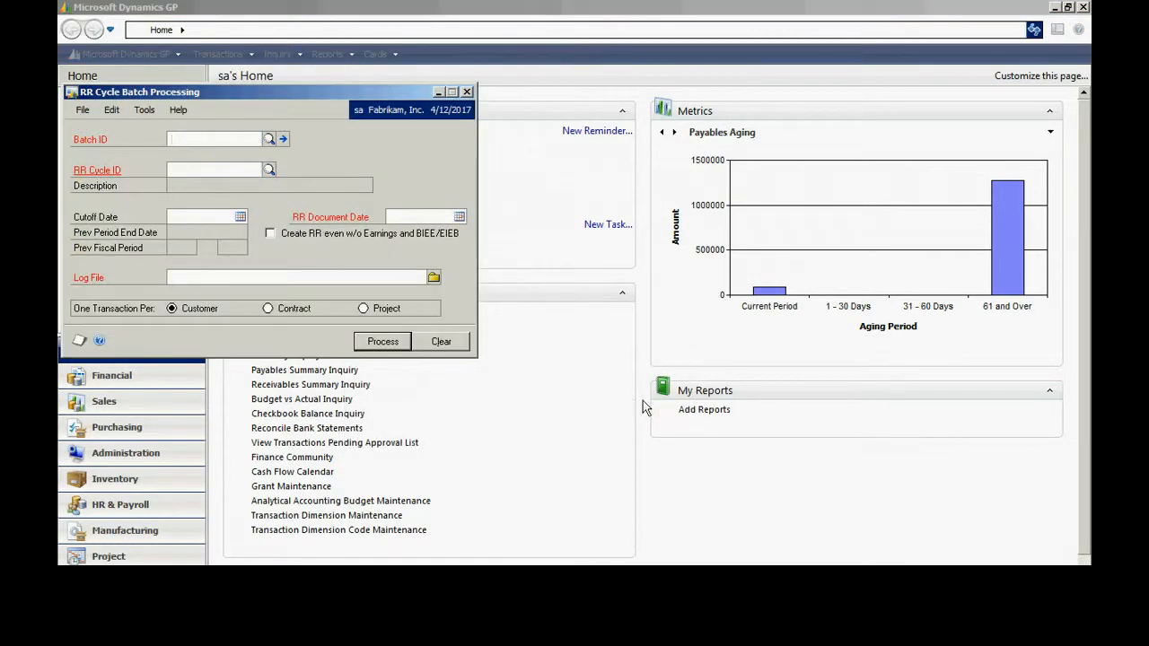
type("STEVE")
key("Tab")
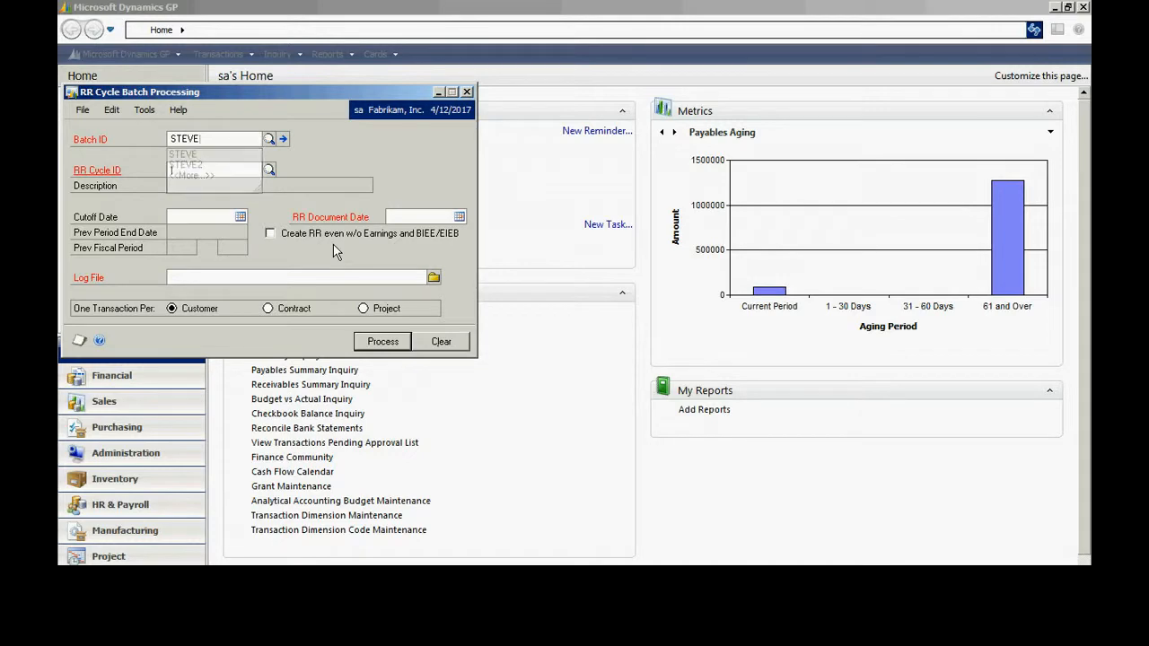
key("ctrl+q")
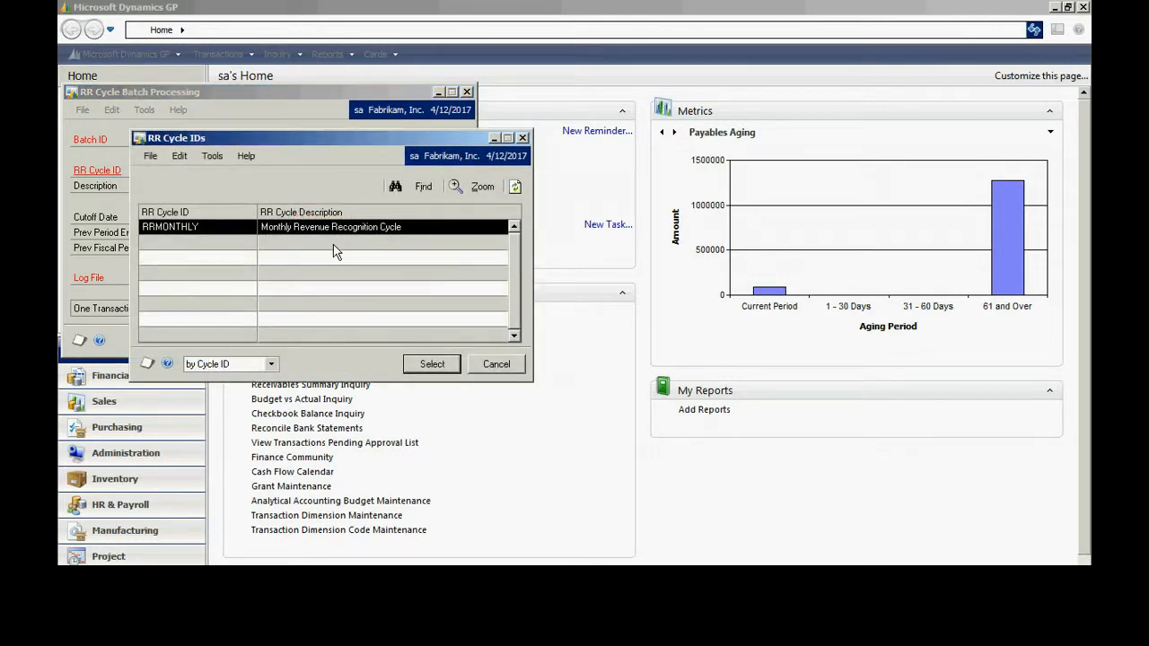
left_click(417, 358)
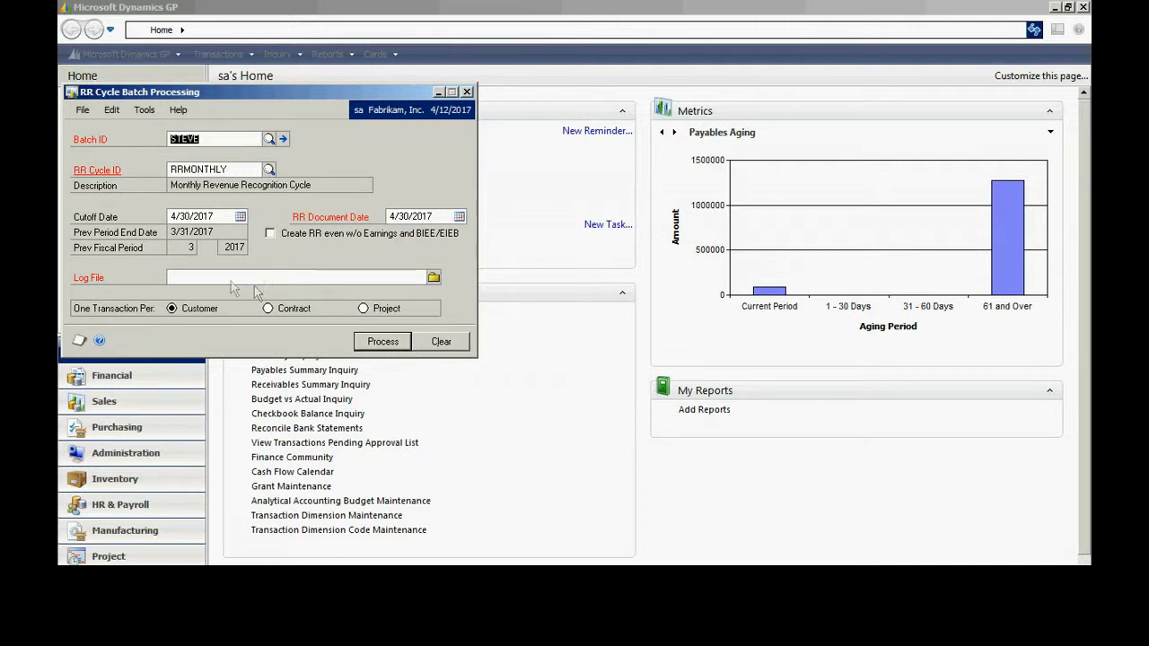
Set the log file to bill001 and one transaction per contract, process the revenue recognition cycle, and close it.
left_click(201, 278)
type("bill001")
left_click(268, 308)
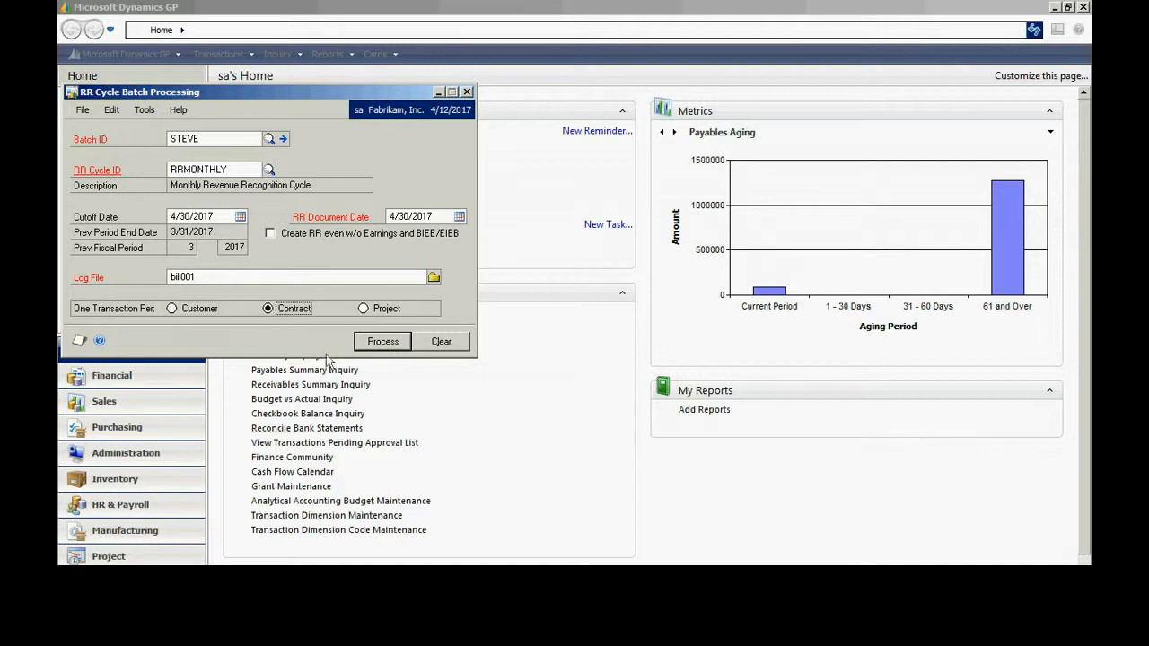
left_click(386, 342)
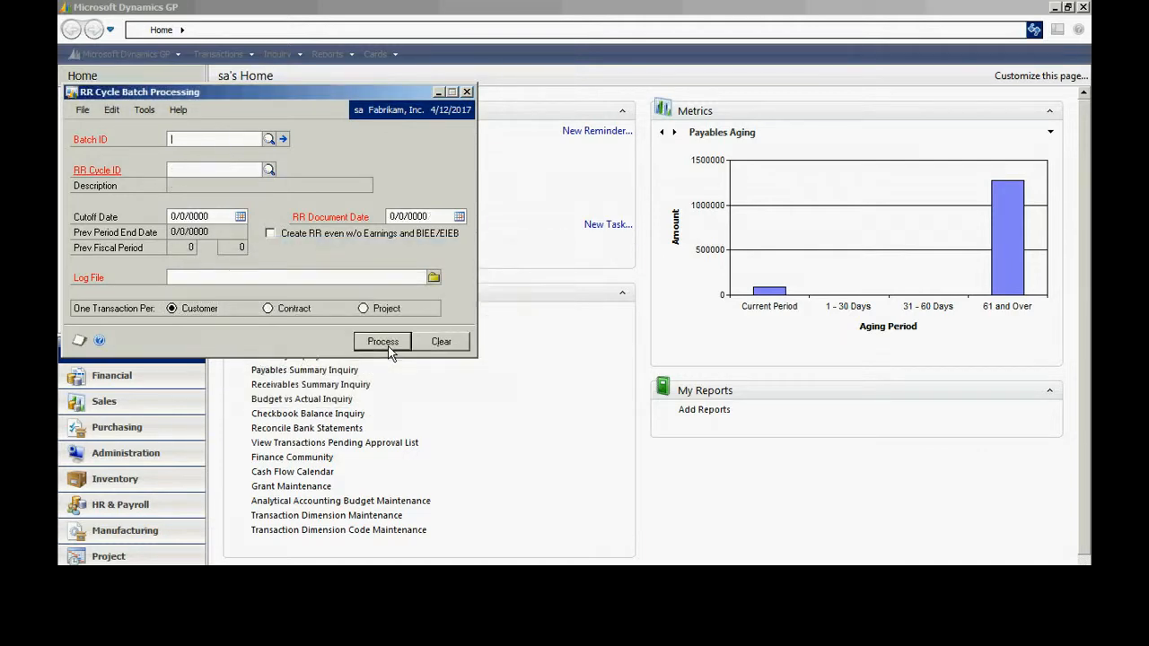
left_click(468, 93)
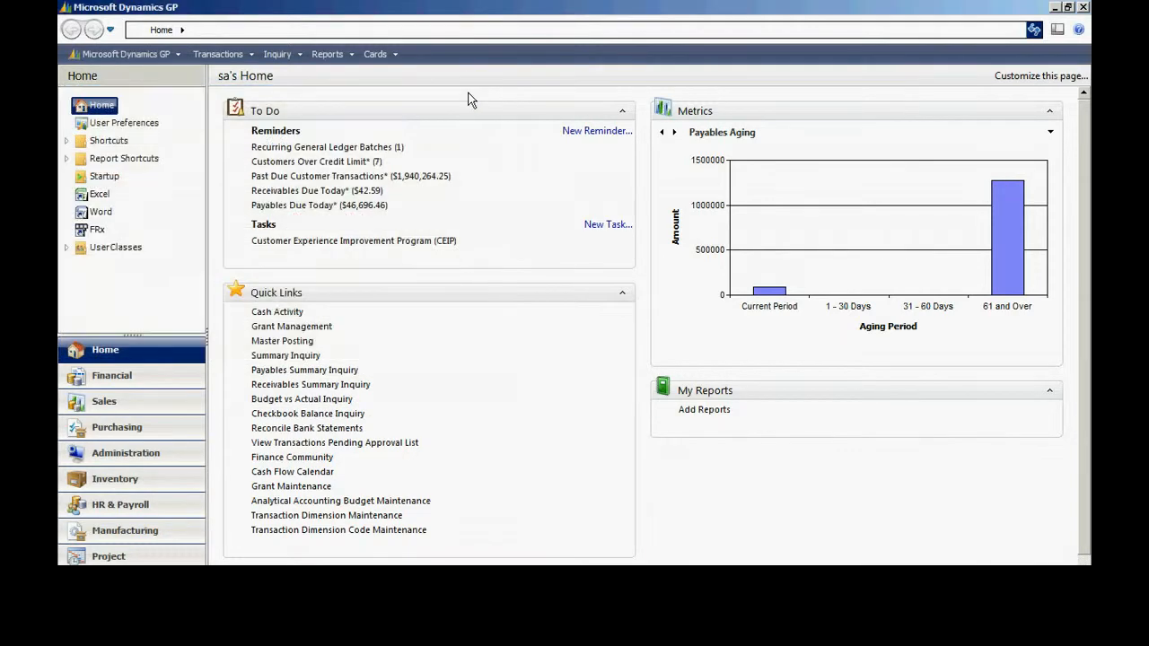
Open the 4/30/2017 revenue recognition document for Aaron Fitz Electrical.
left_click(222, 56)
mouse_move(270, 161)
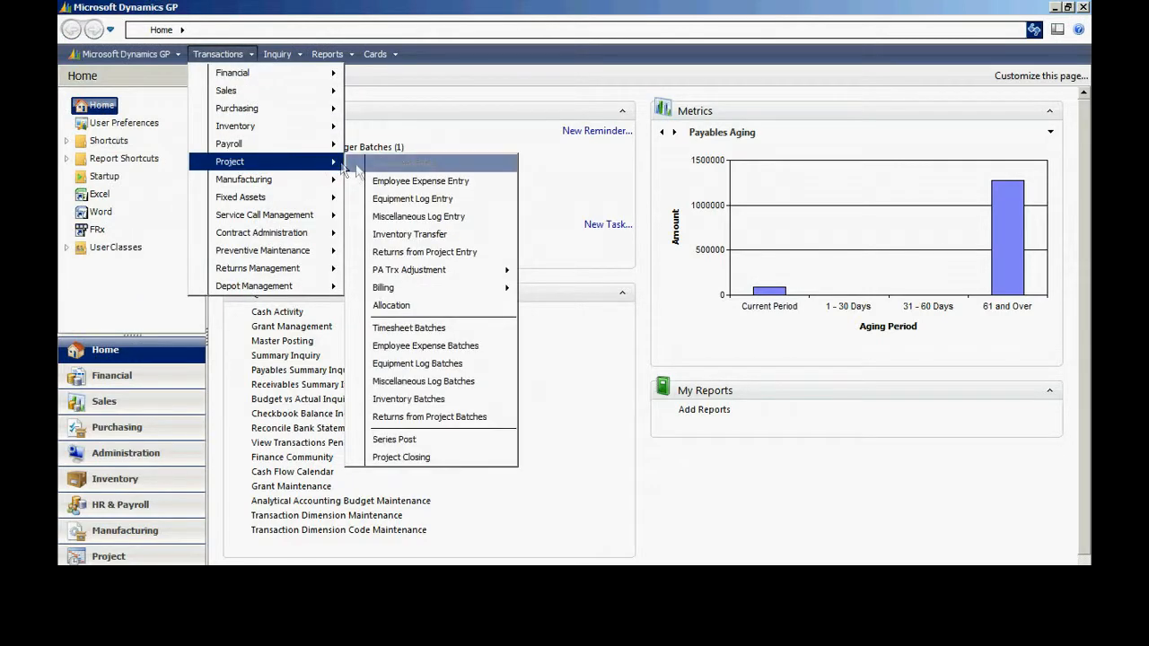
mouse_move(447, 294)
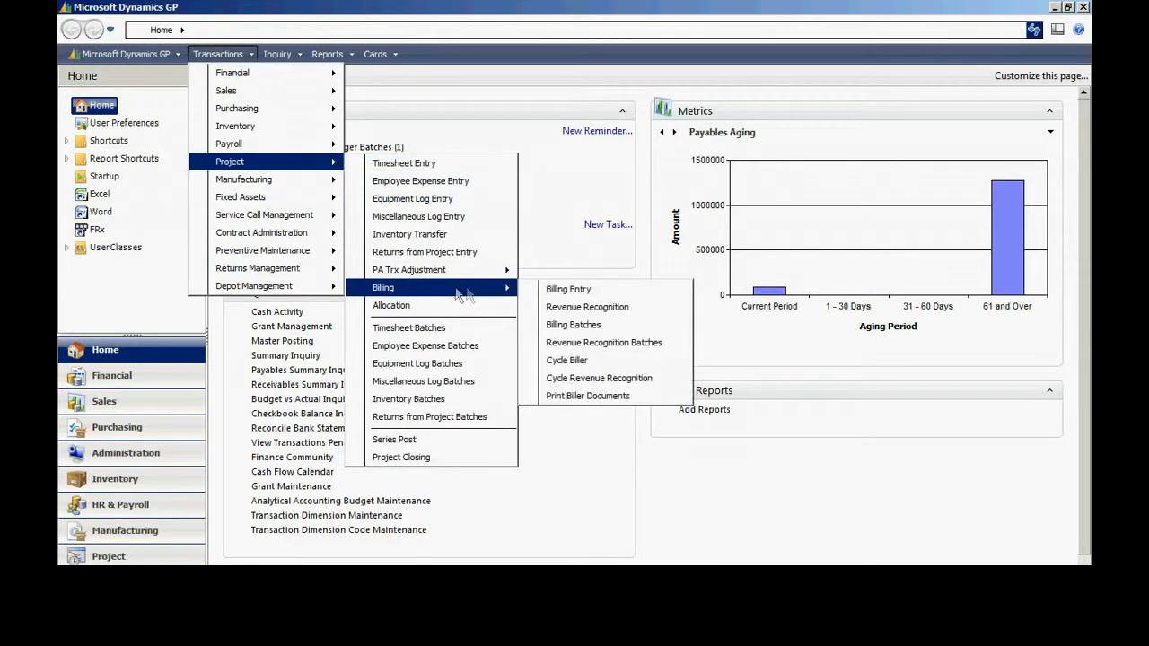
left_click(570, 310)
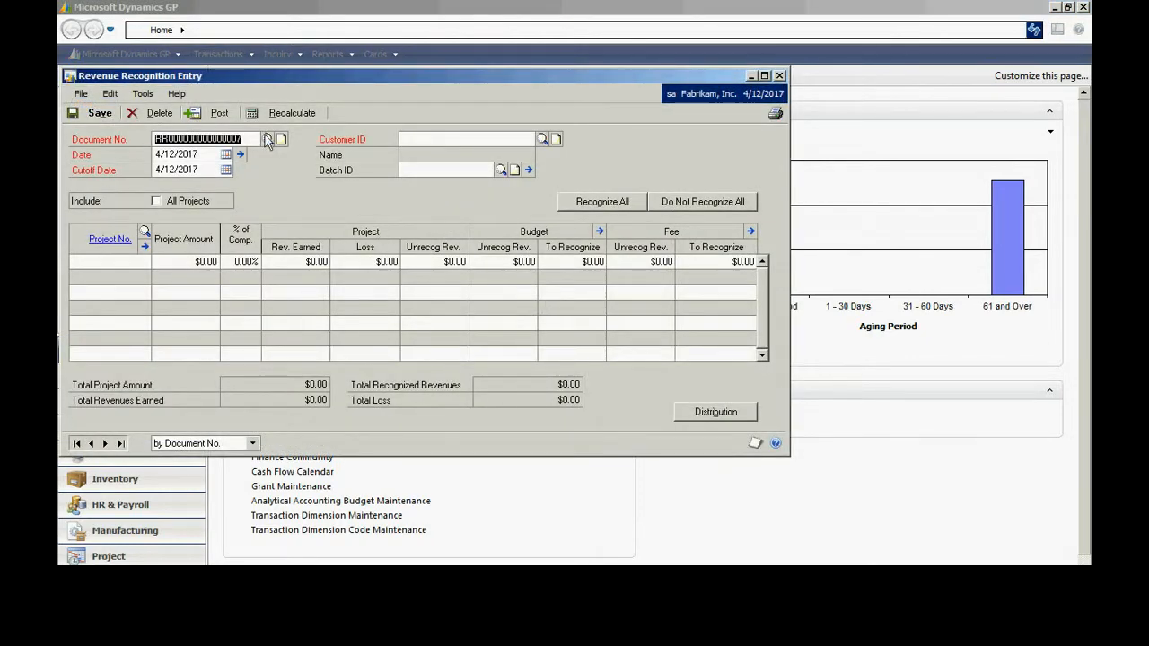
left_click(269, 138)
left_click(329, 284)
double_click(330, 286)
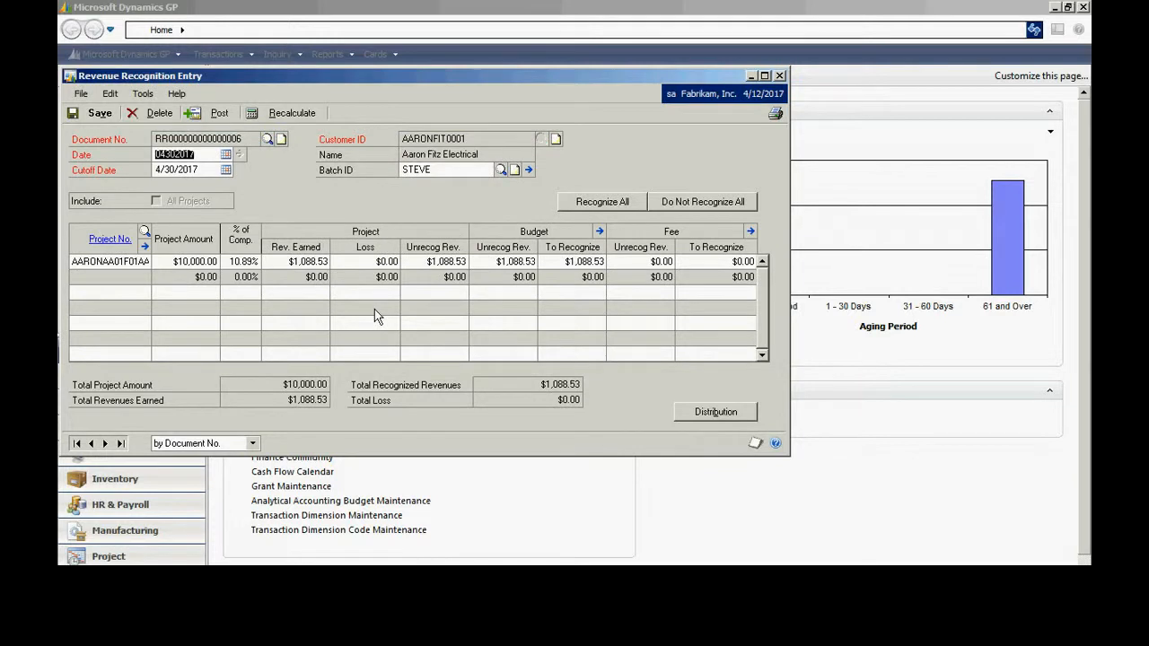
Review the revenue recognition per budget item for project AARONAA01F01AAF.
left_click(115, 262)
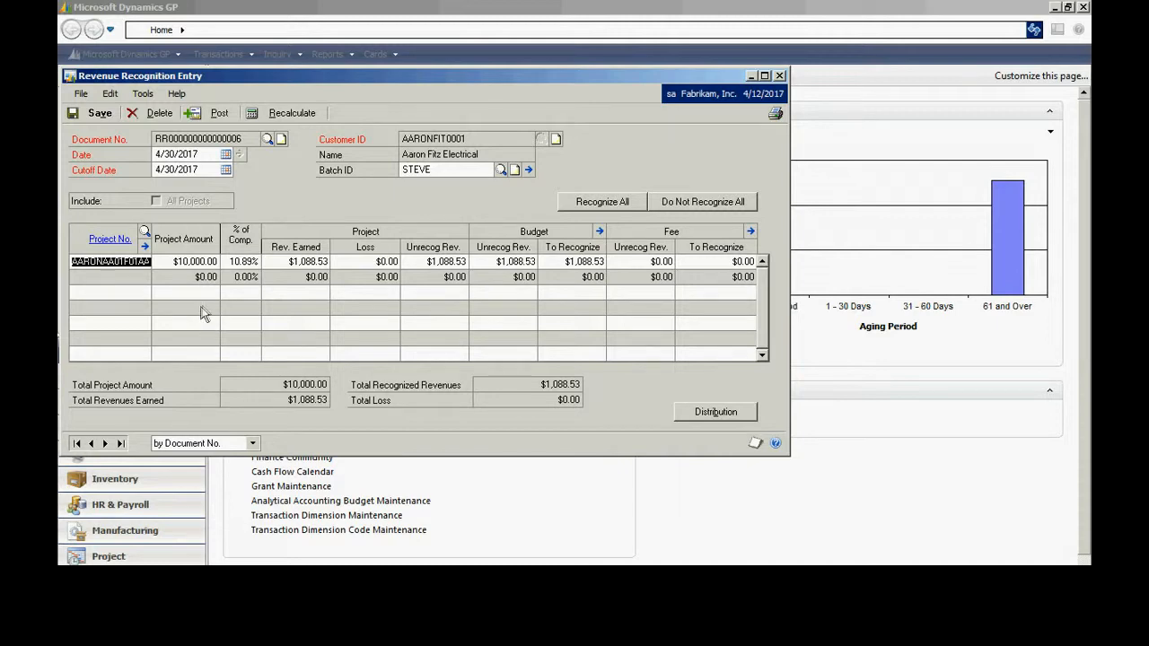
left_click(598, 233)
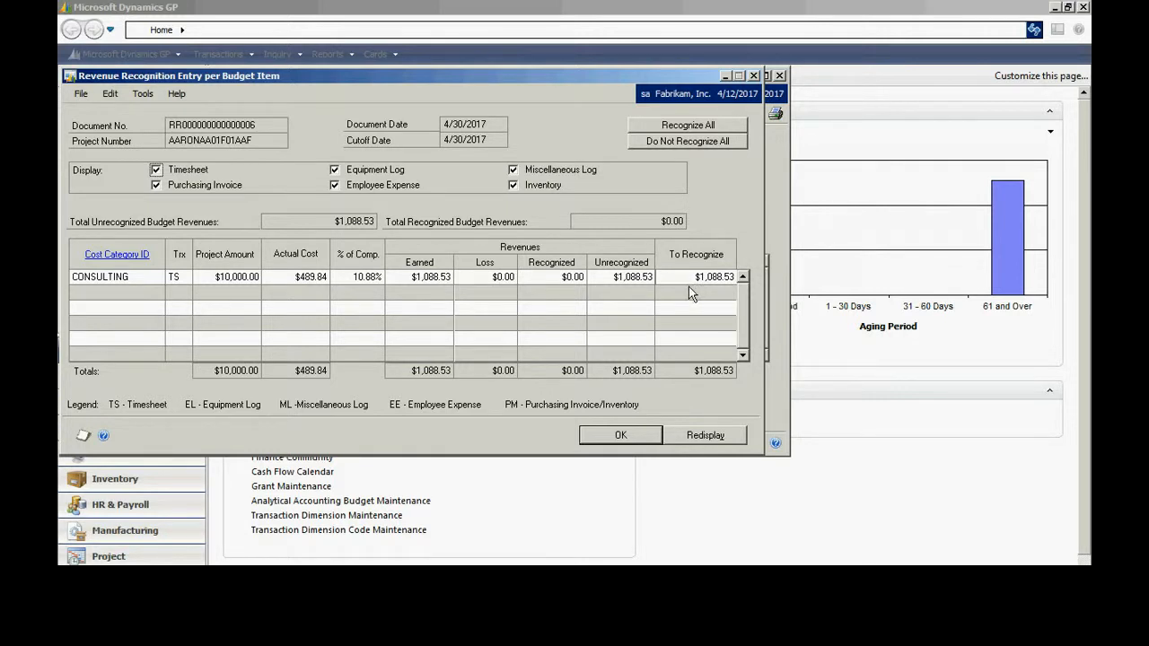
left_click(606, 435)
Review the document's account distributions with their account descriptions expanded.
left_click(705, 416)
left_click_drag(263, 467, 269, 560)
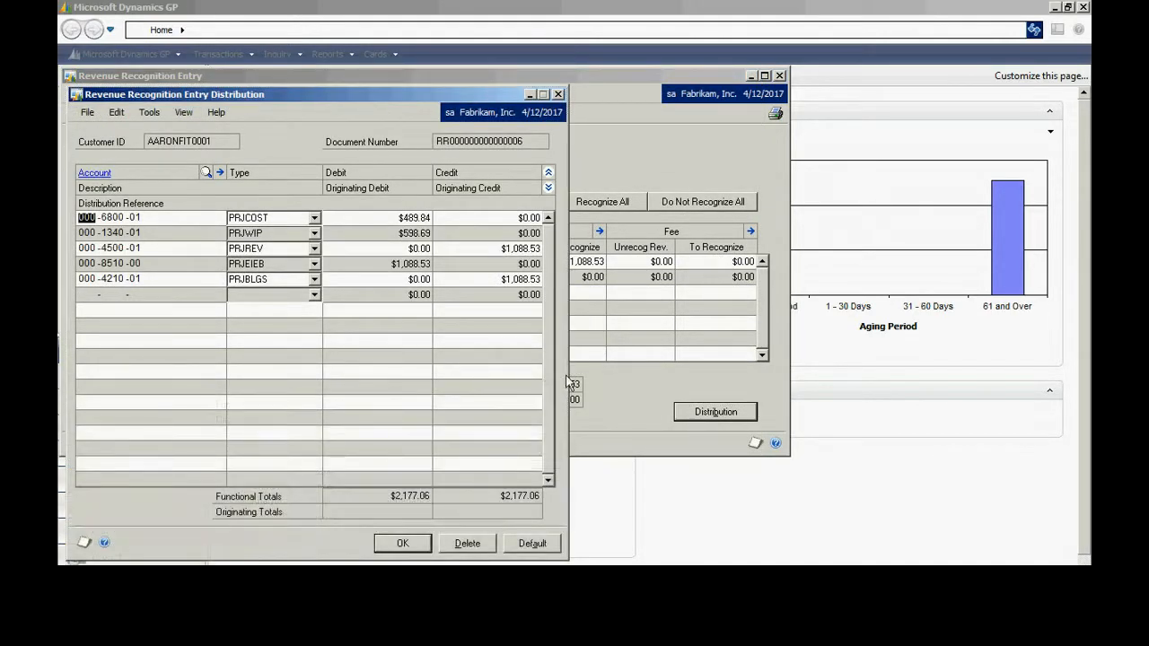
left_click(547, 187)
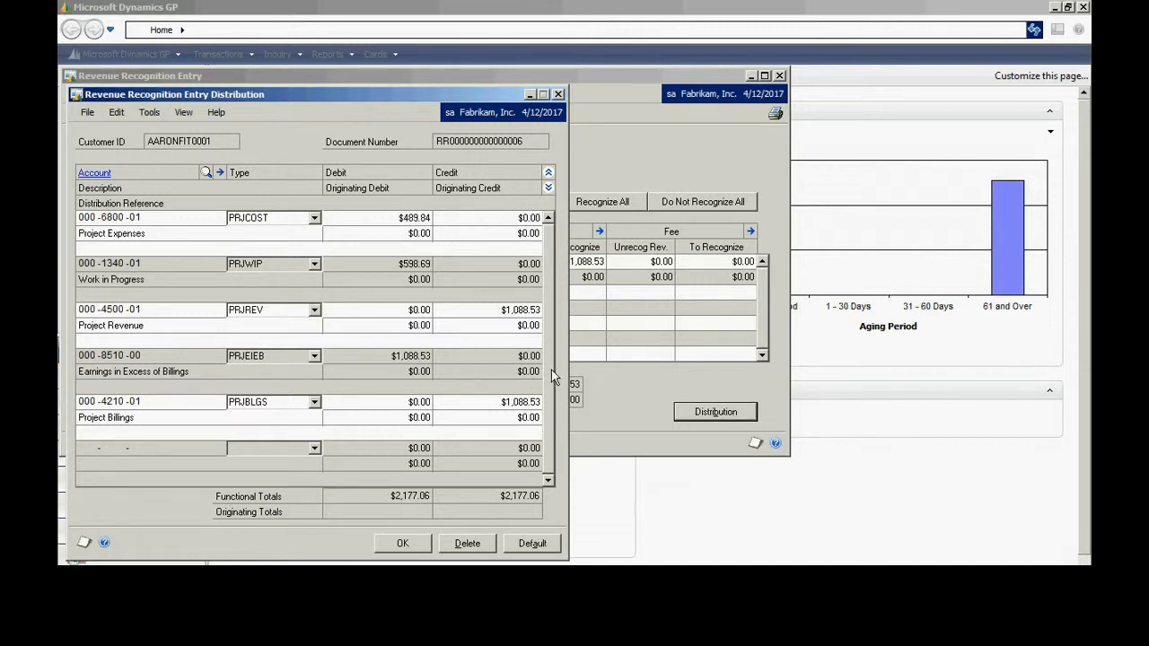
left_click(403, 543)
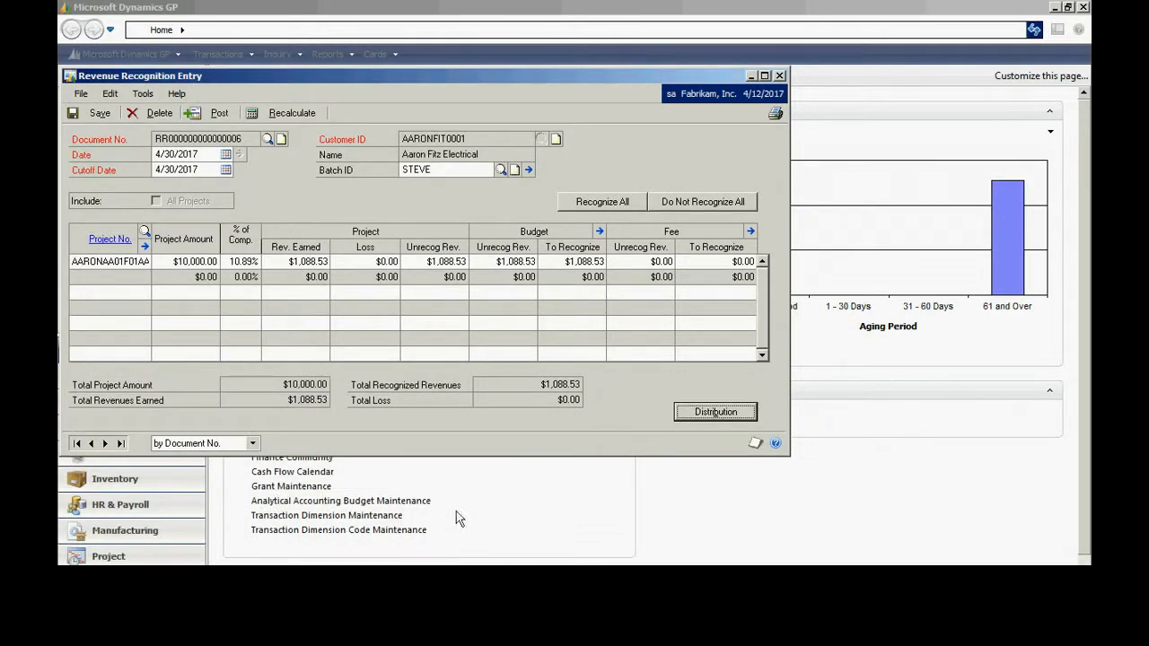
Remove the batch ID from the revenue recognition document and post it.
double_click(451, 172)
key("Delete")
key("Tab")
left_click(215, 117)
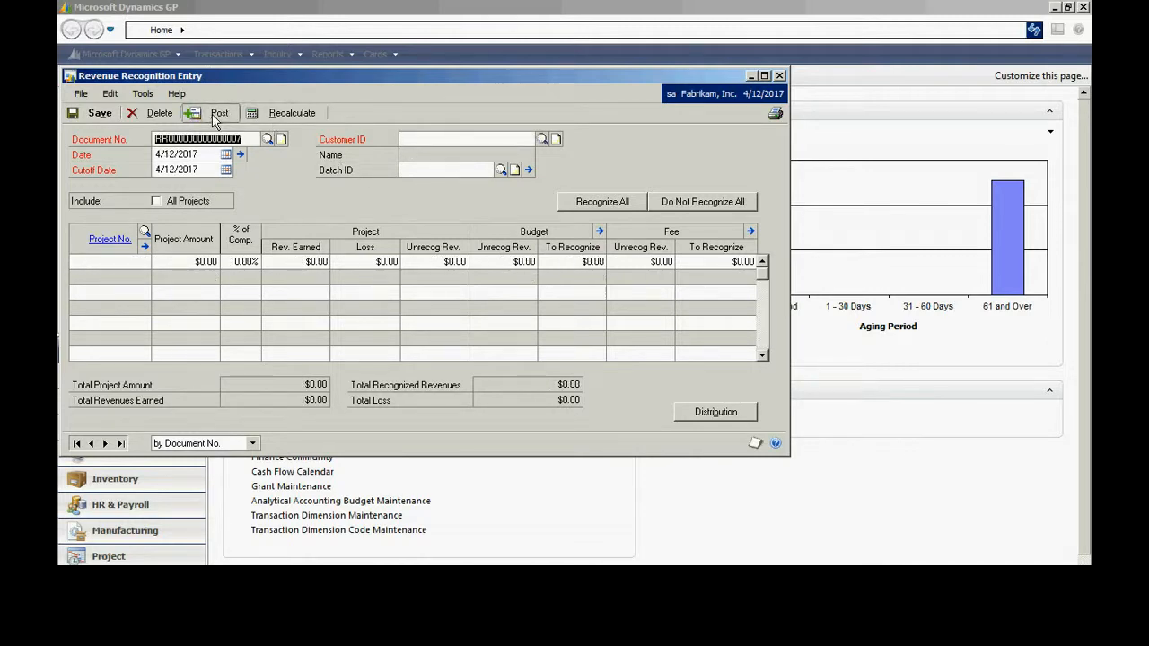
left_click(535, 485)
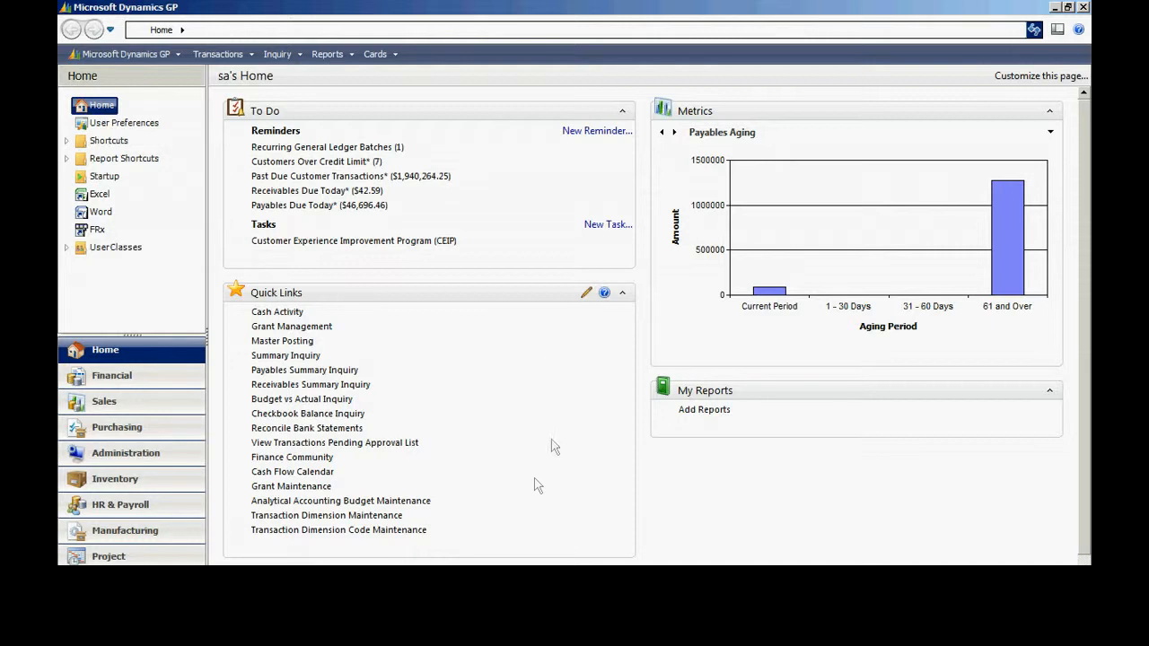
Start a cycle billing run, entering the batch ID, billing cycle MONTHLY, and 4/30/2017 as the cutoff and billing dates.
left_click(222, 55)
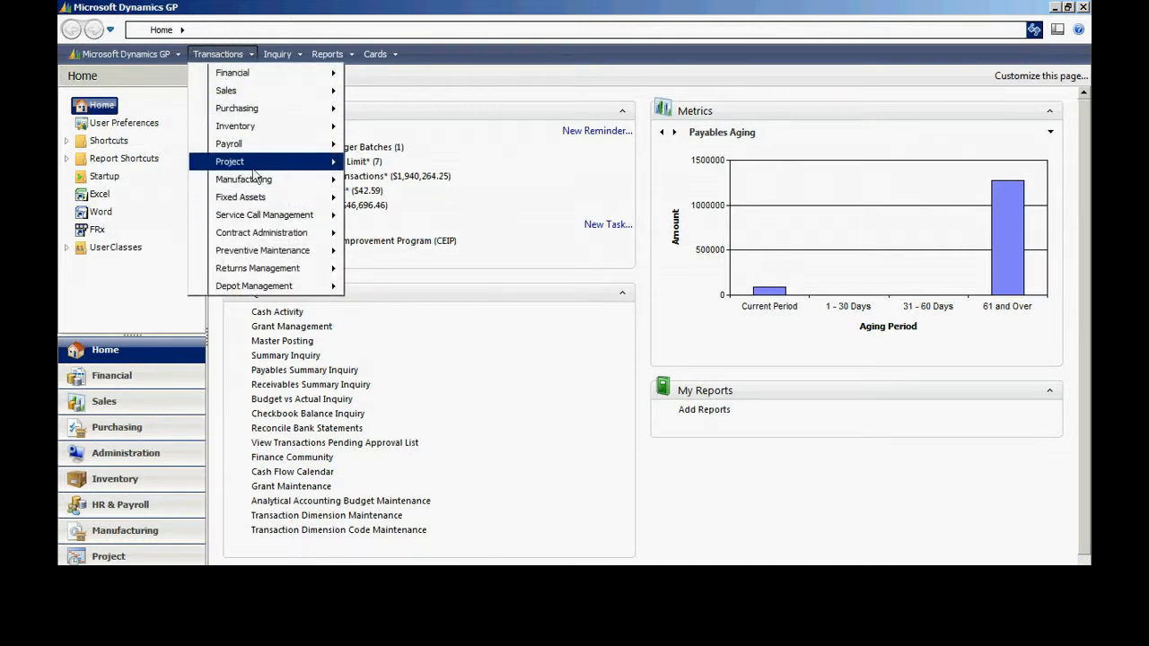
mouse_move(261, 162)
mouse_move(485, 289)
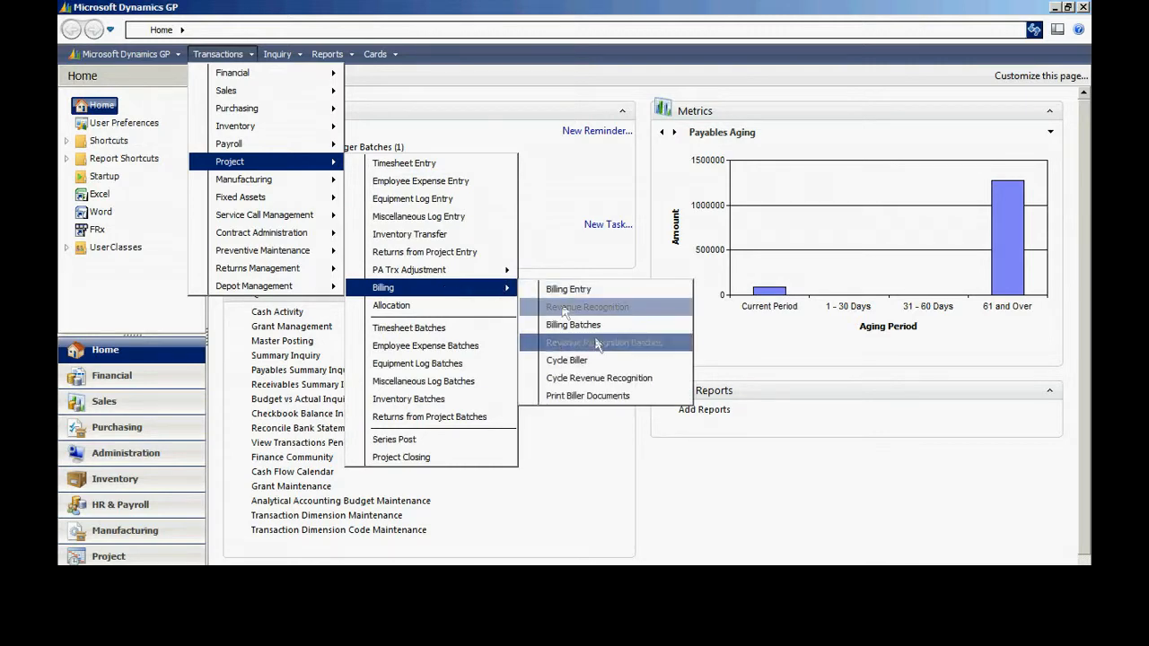
left_click(578, 361)
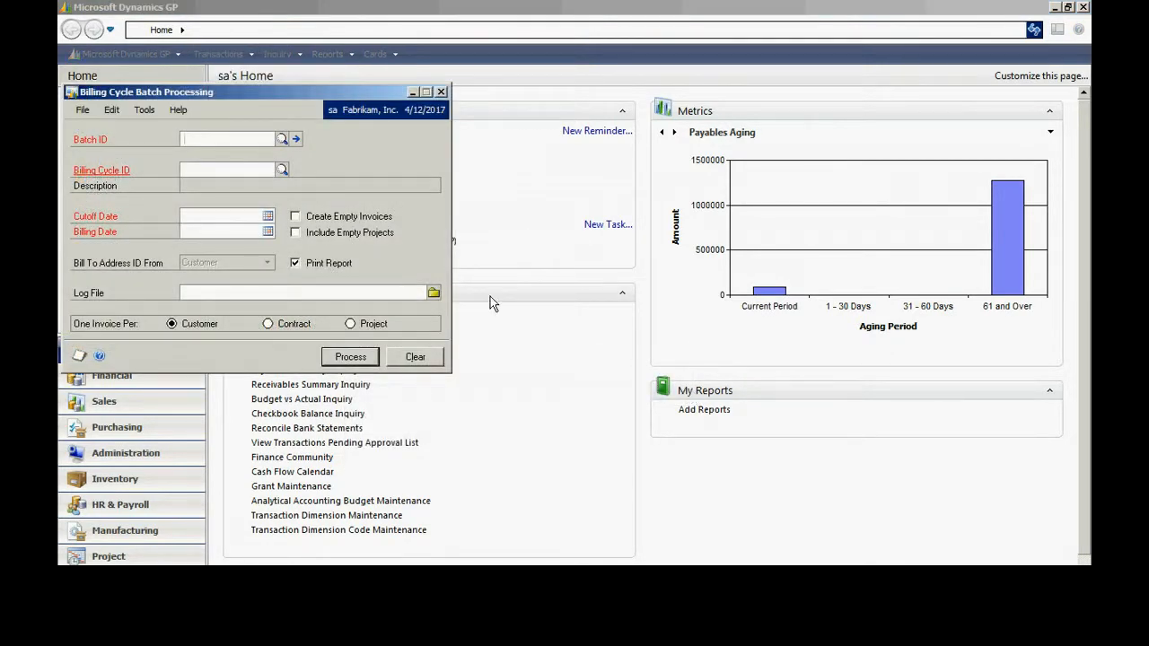
type("STEVE")
key("Tab")
key("ctrl+l")
left_click(415, 428)
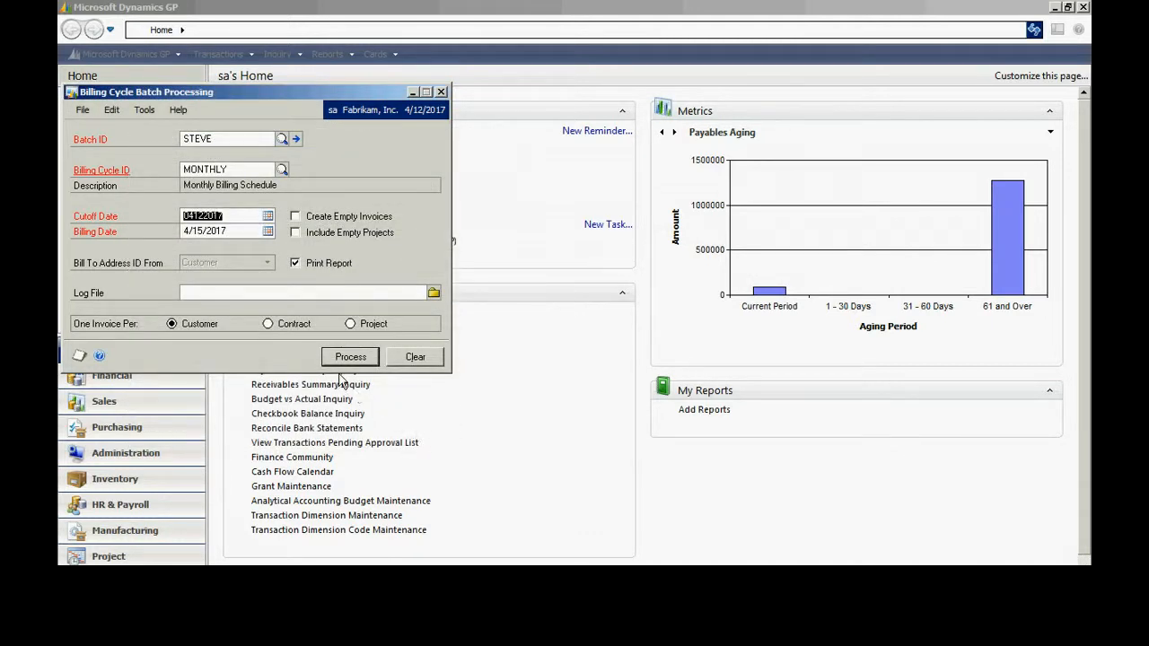
type("04302017")
key("Tab")
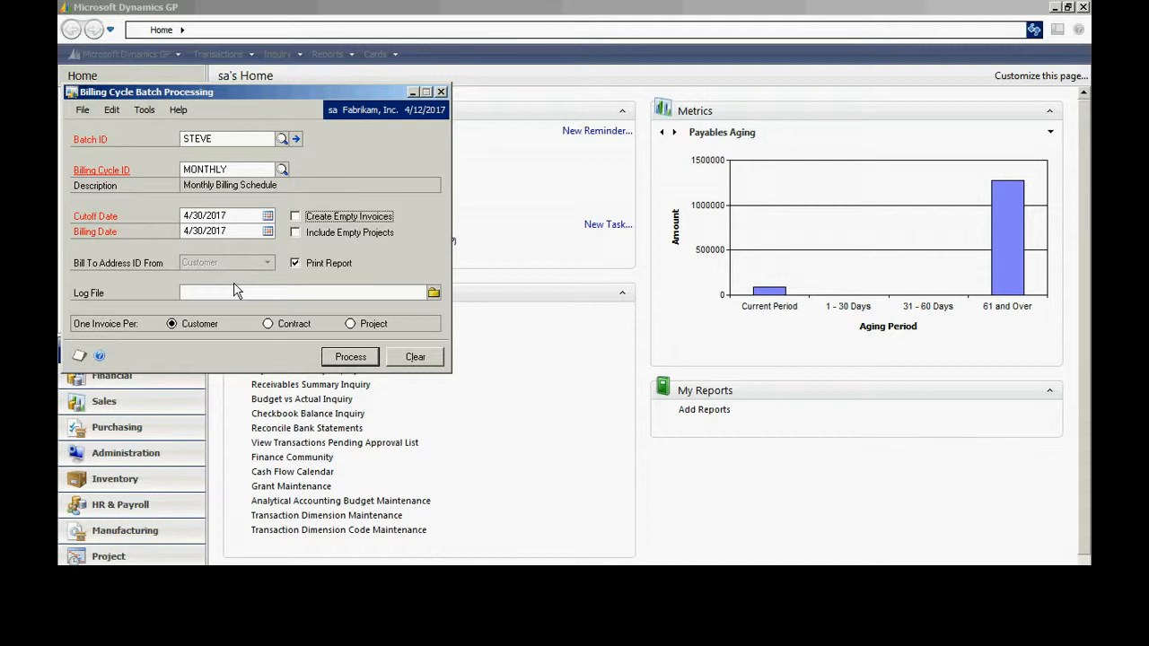
Set the log file to bill100 and one invoice per contract, process the billing cycle, and close it.
left_click(207, 293)
type("bill100")
left_click(299, 326)
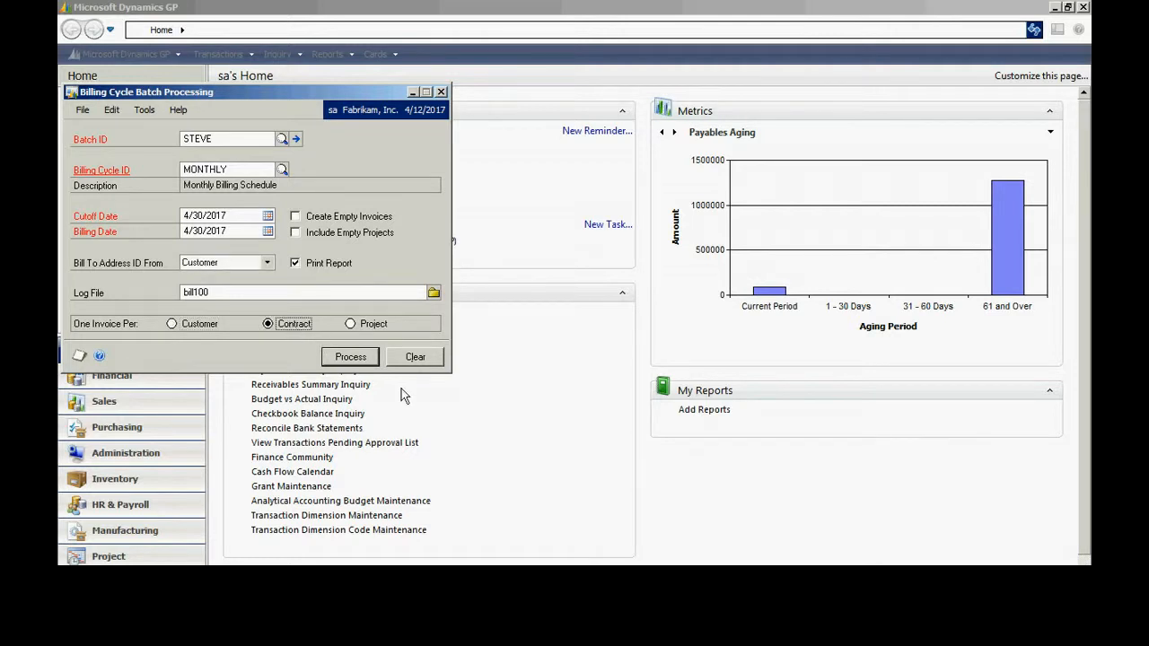
left_click(346, 358)
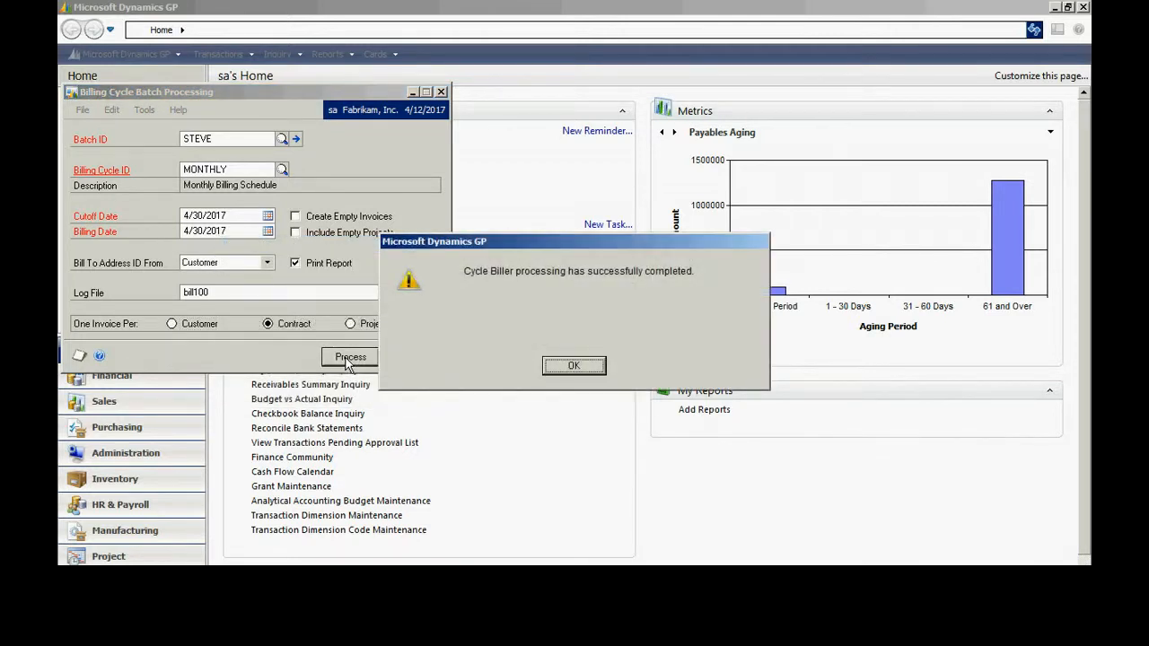
left_click(588, 371)
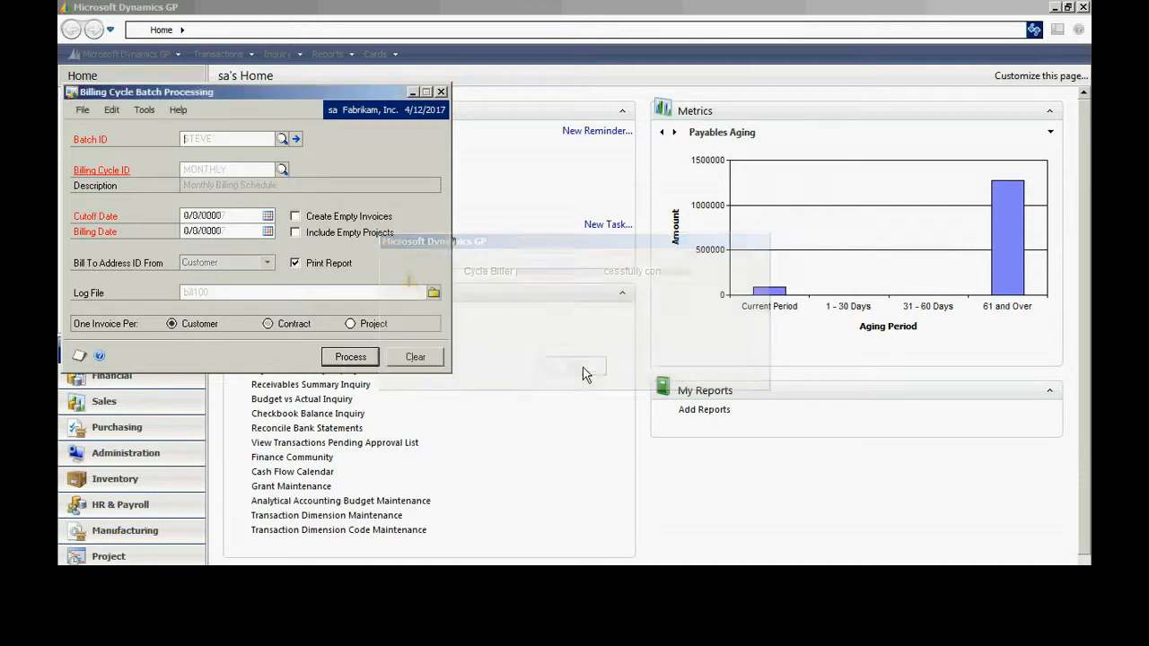
left_click(441, 93)
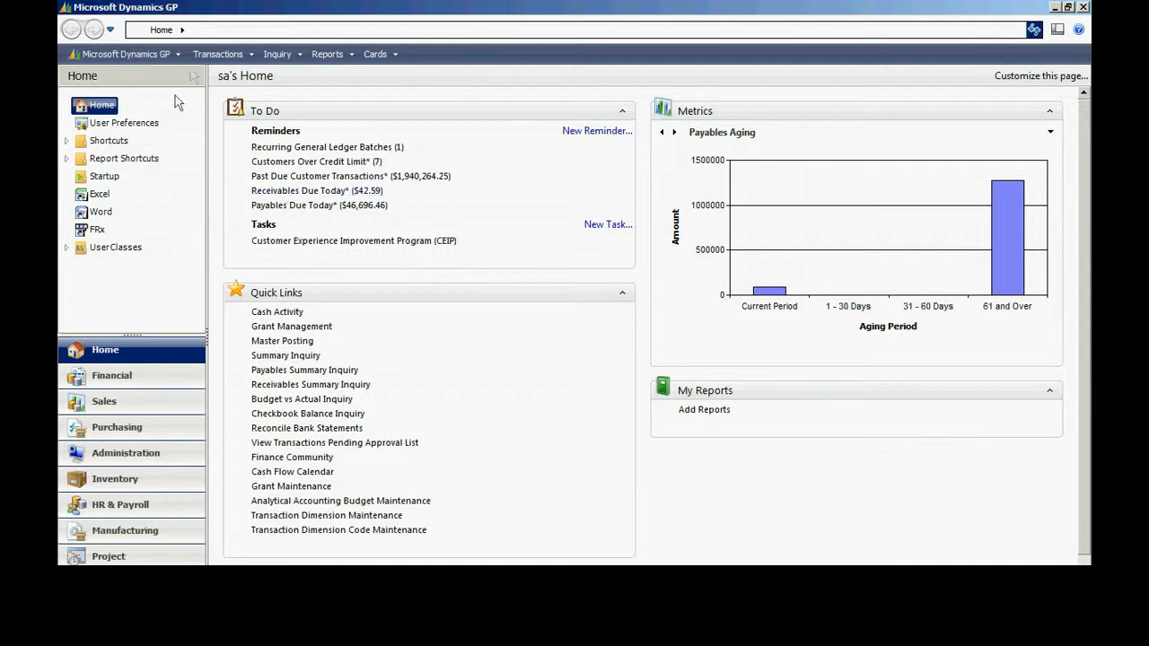
Open the 4/30/2017 invoice totalling $1,164.74 for project AARONAA01F01AAF in Billing Entry.
left_click(208, 56)
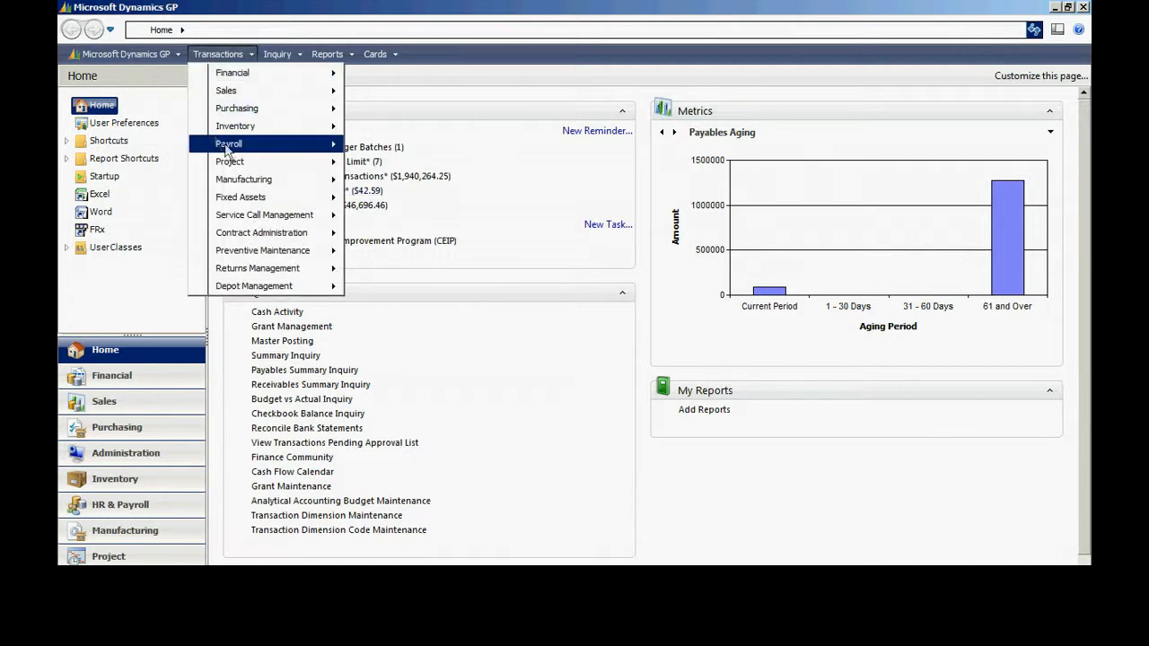
mouse_move(252, 161)
mouse_move(442, 292)
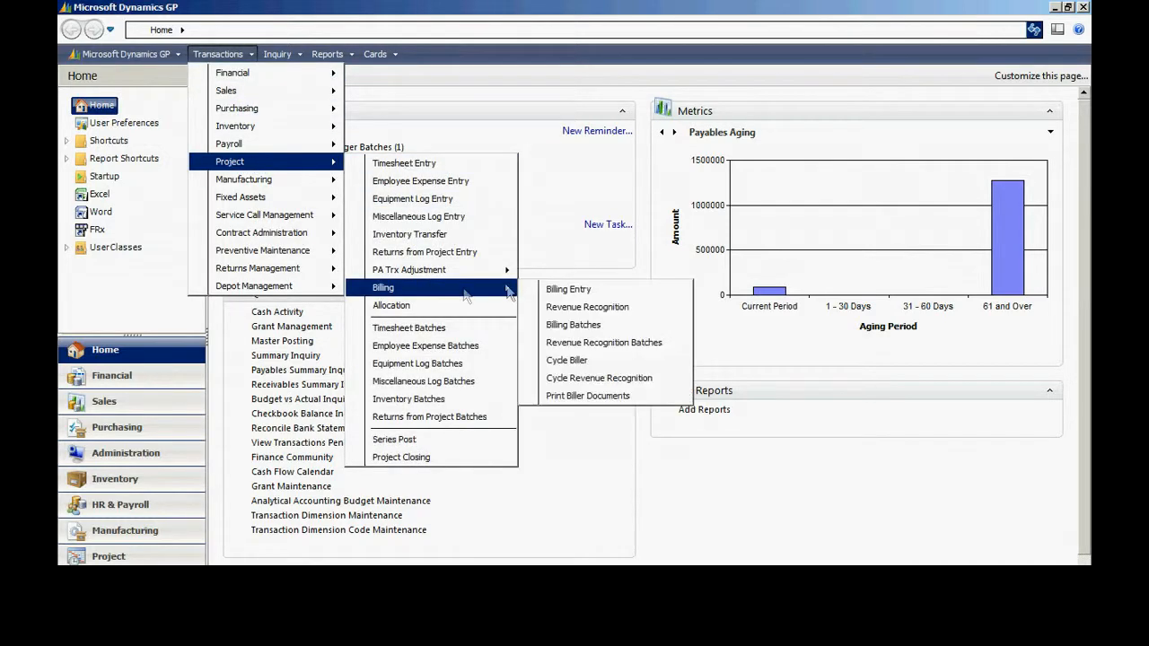
left_click(574, 289)
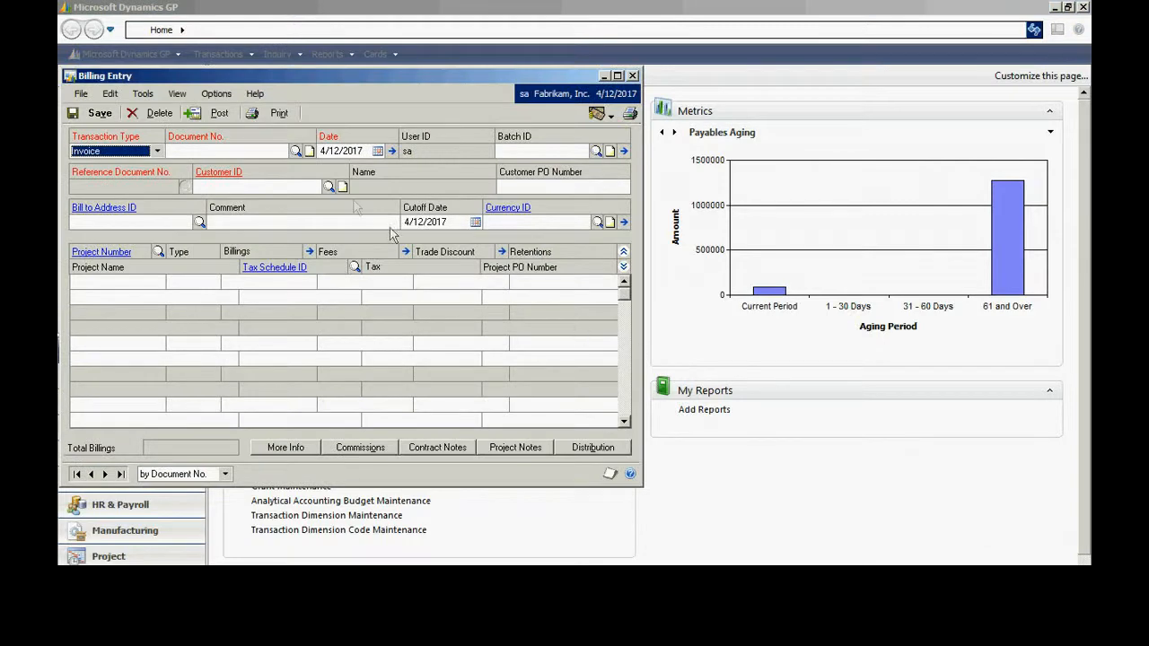
left_click(295, 151)
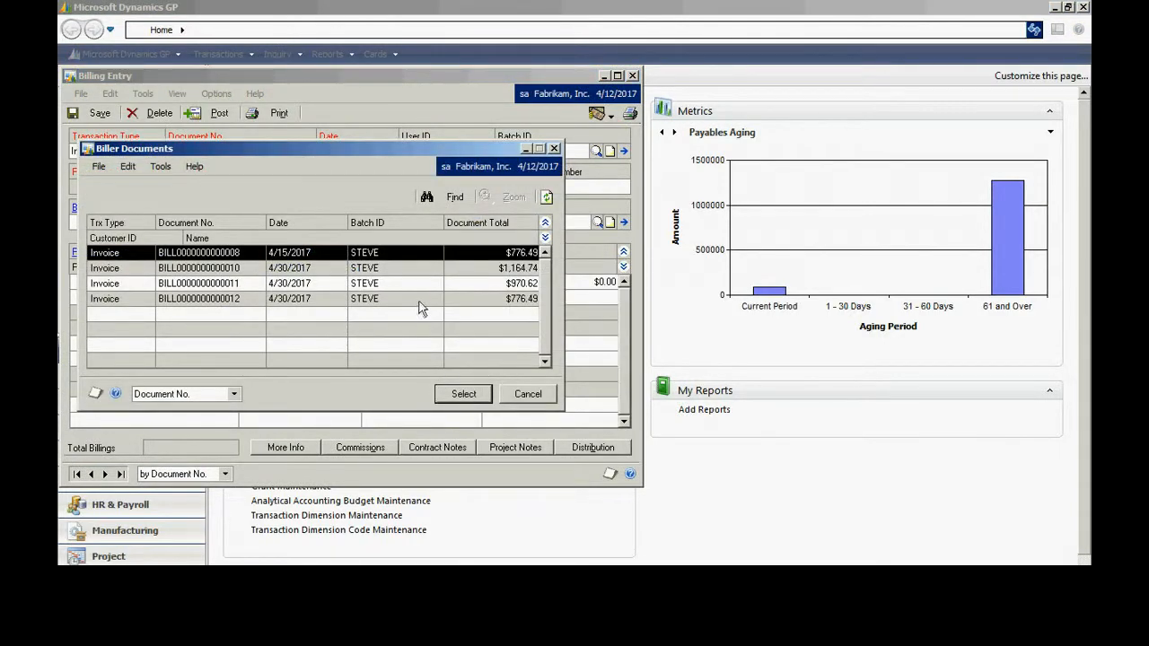
left_click(329, 300)
double_click(328, 300)
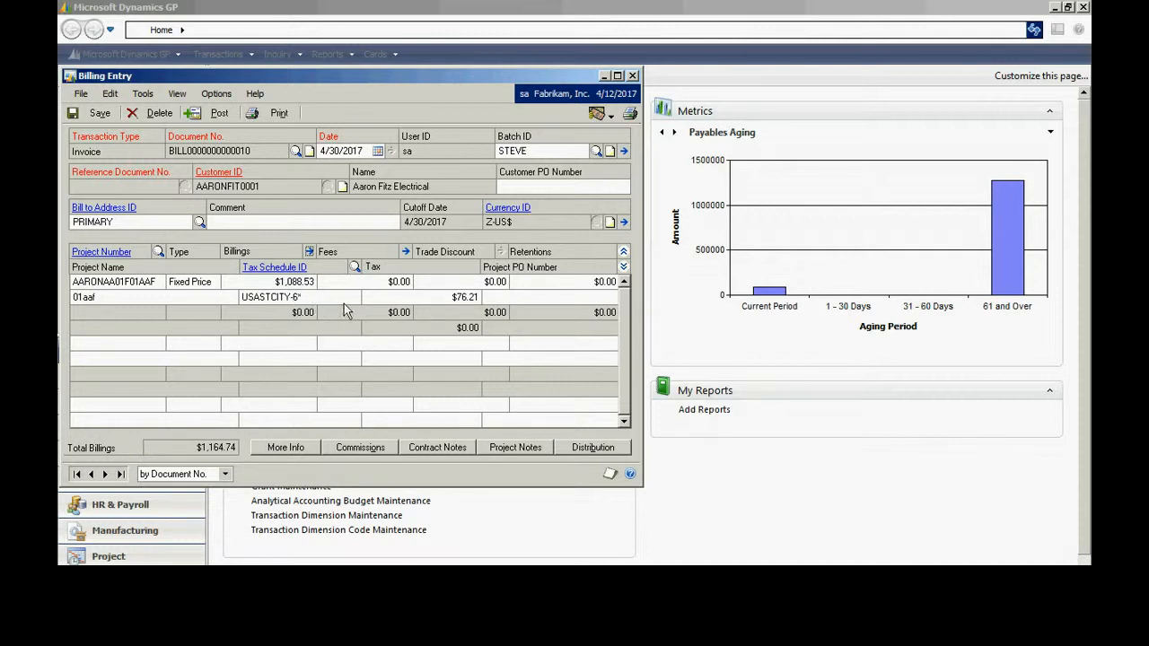
Save the billing invoice, print it to screen only in the DEFAULT bill format, and close it with its changes saved.
left_click(276, 115)
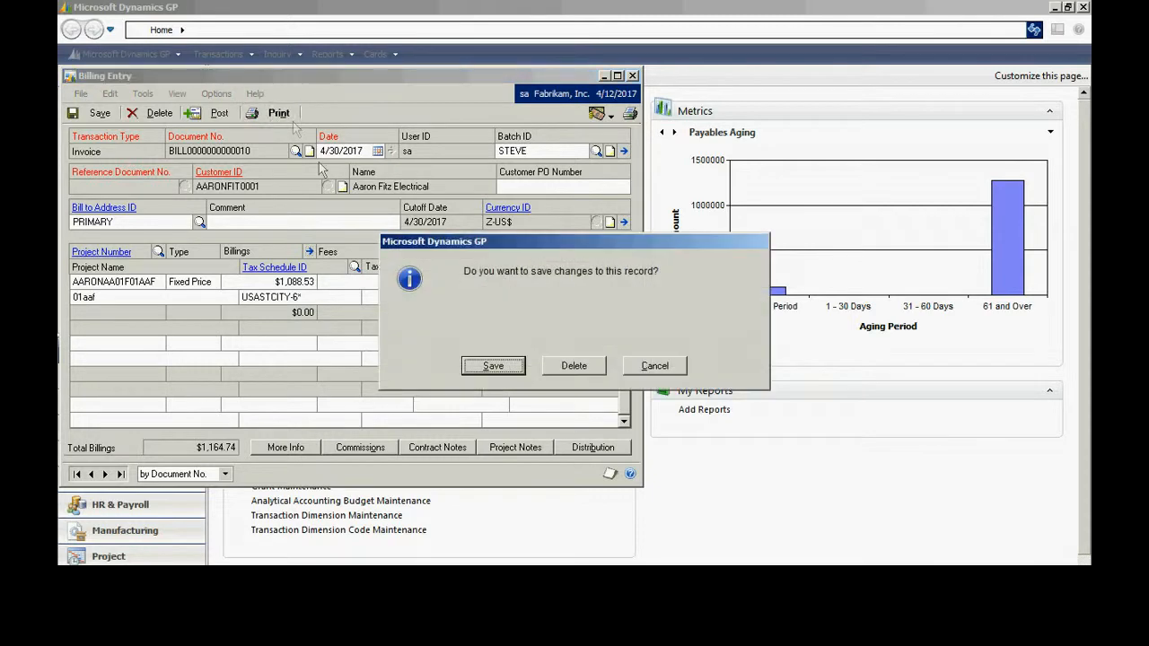
left_click(493, 366)
left_click(350, 308)
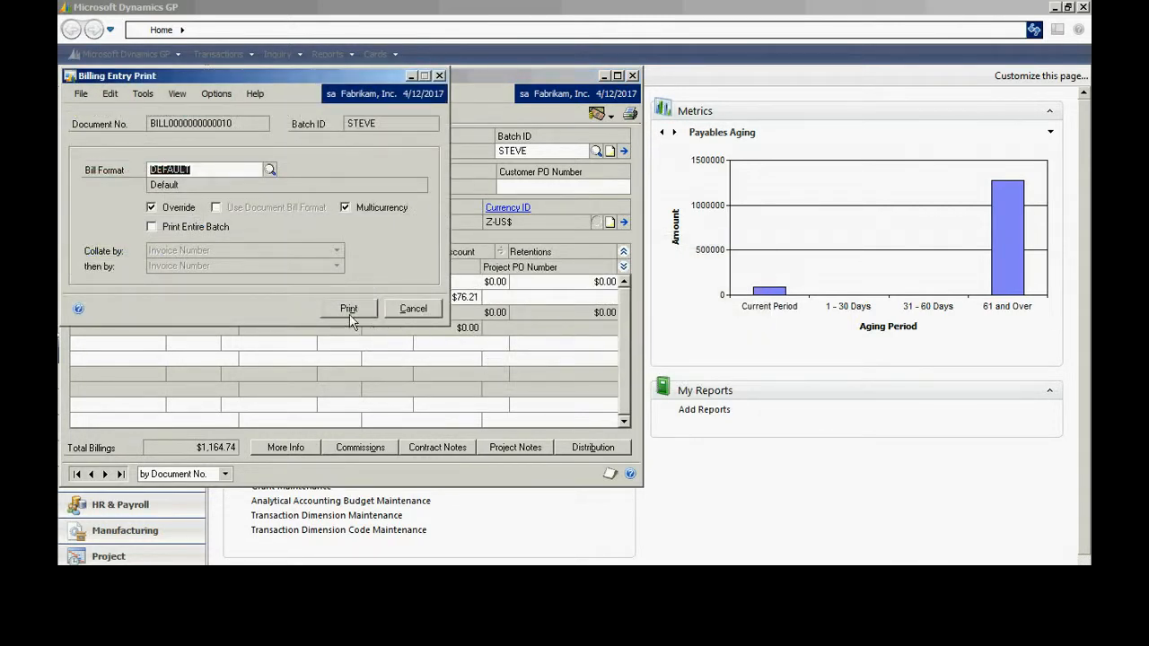
left_click(430, 314)
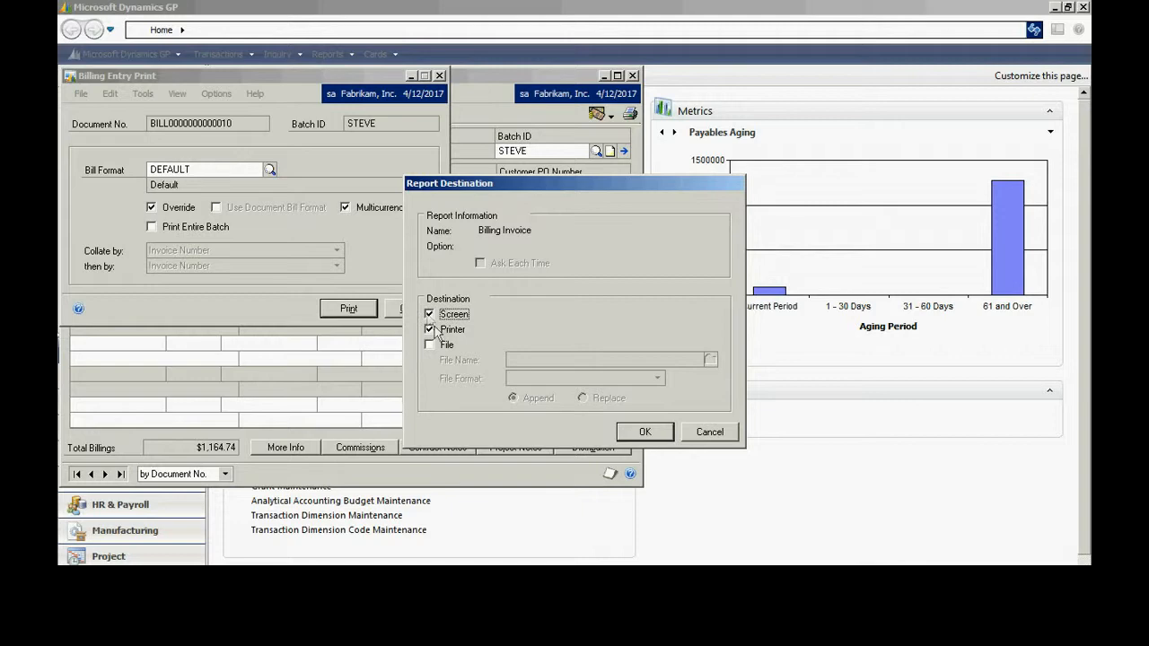
left_click(430, 330)
left_click(645, 433)
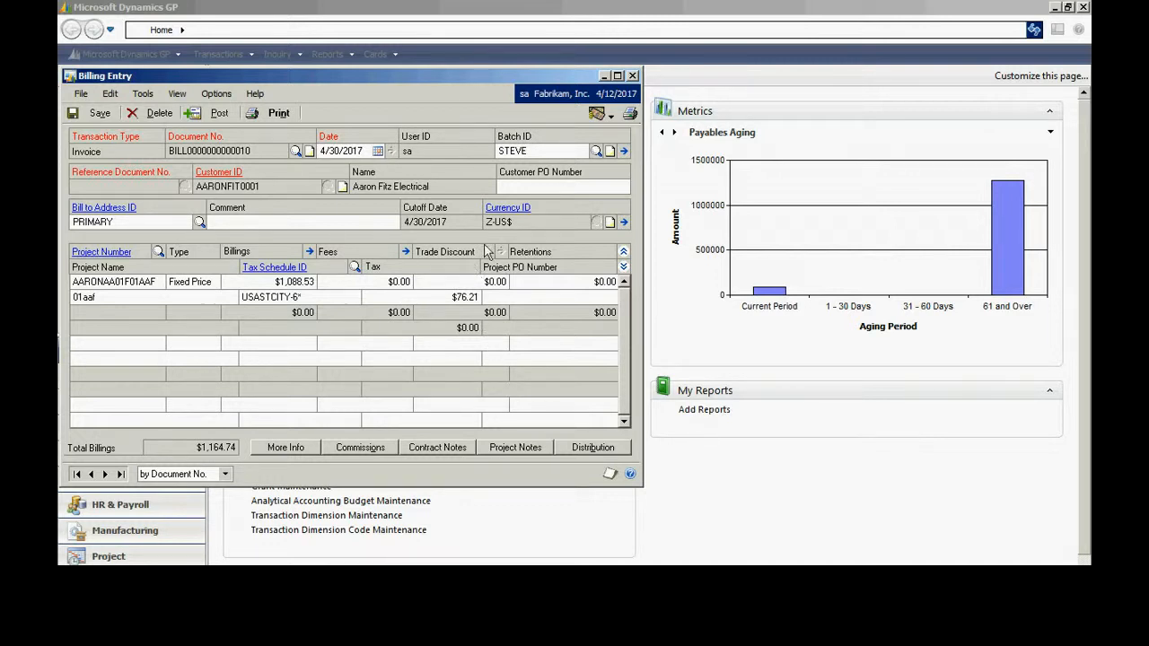
left_click(635, 76)
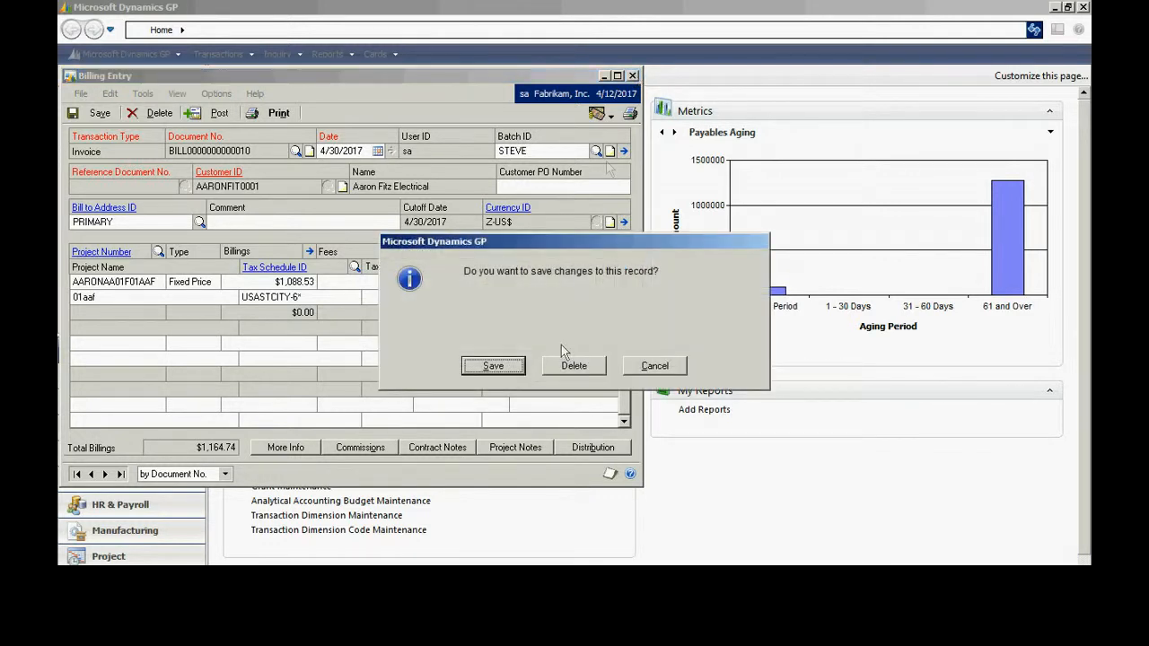
left_click(499, 366)
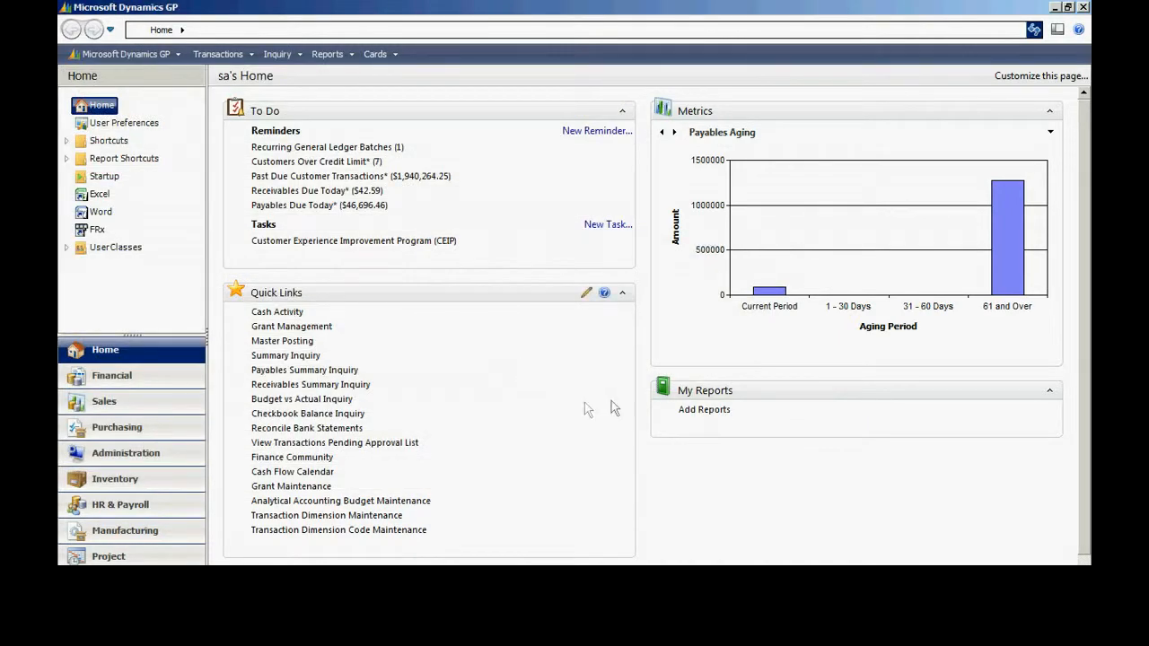
Open the project Corporate Inquiry and drill down to the contracts of Aaron Fitz Electrical.
left_click(284, 55)
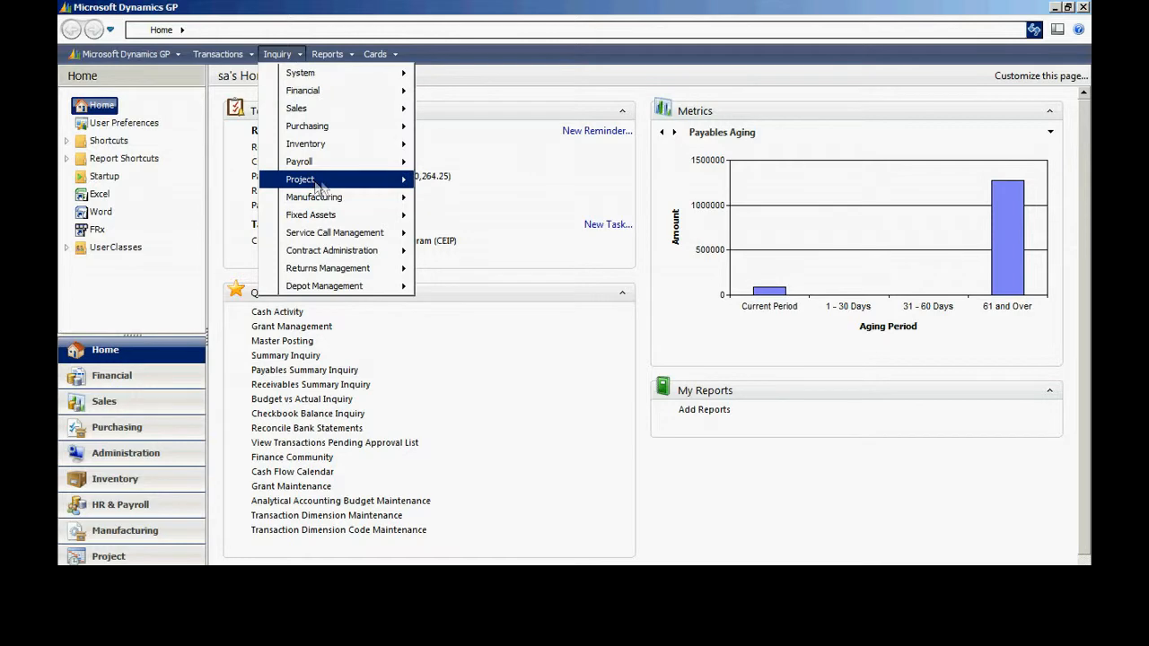
mouse_move(345, 180)
left_click(434, 180)
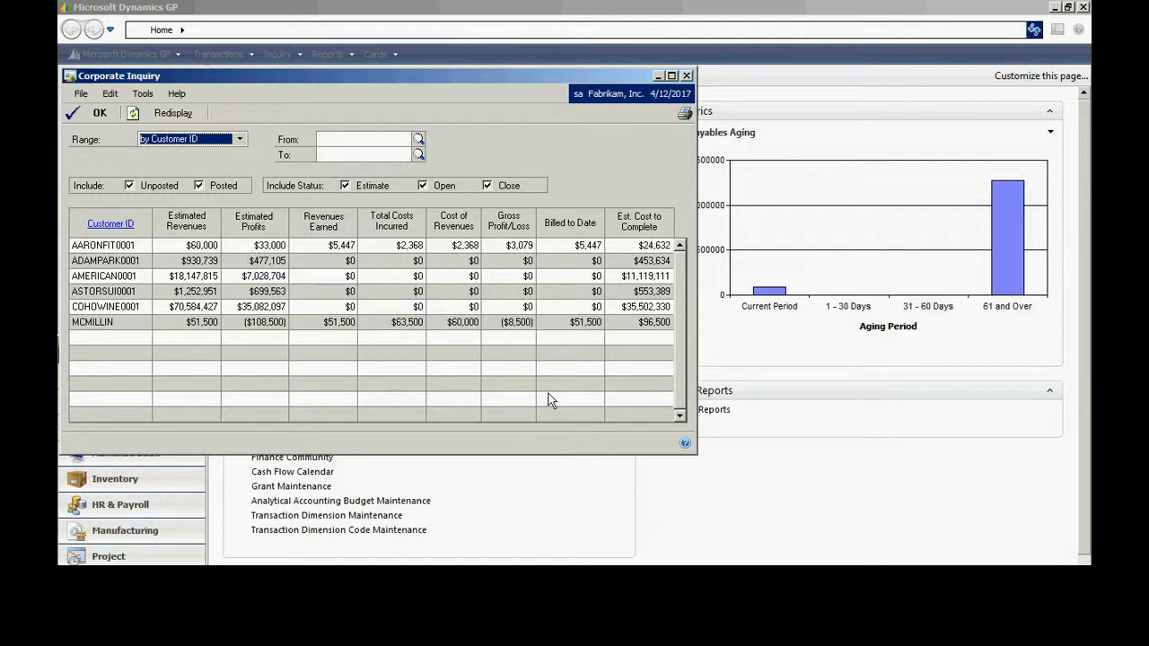
left_click(123, 247)
double_click(123, 248)
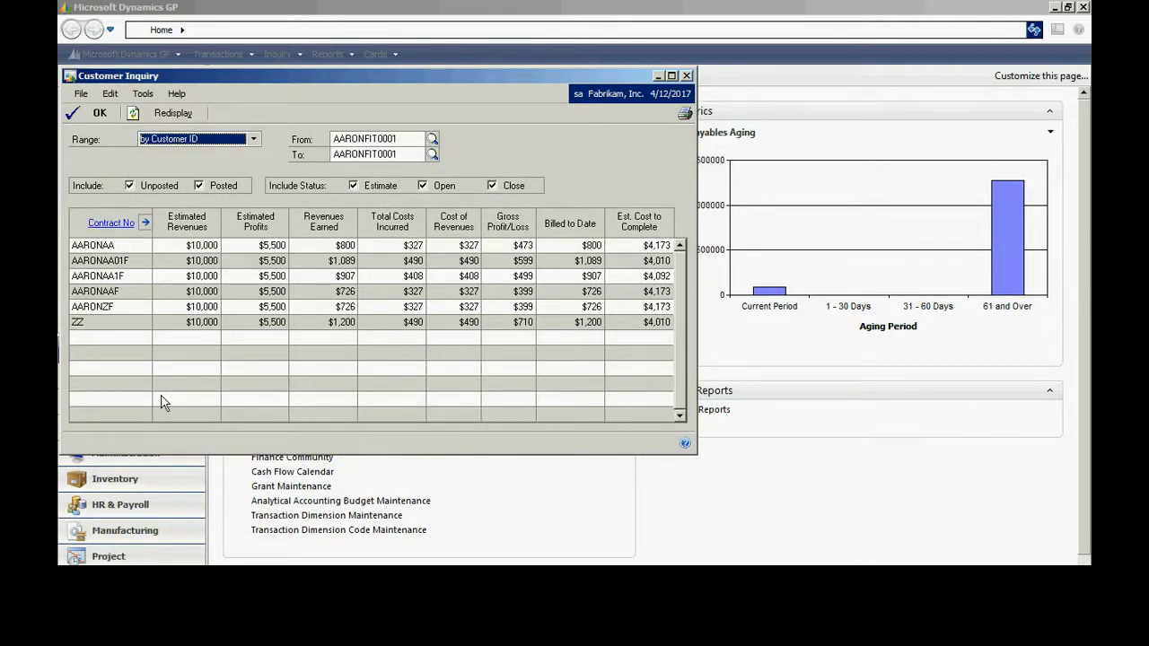
Drill down to contract AARONAA01F and view the detailed record of its project.
left_click(108, 262)
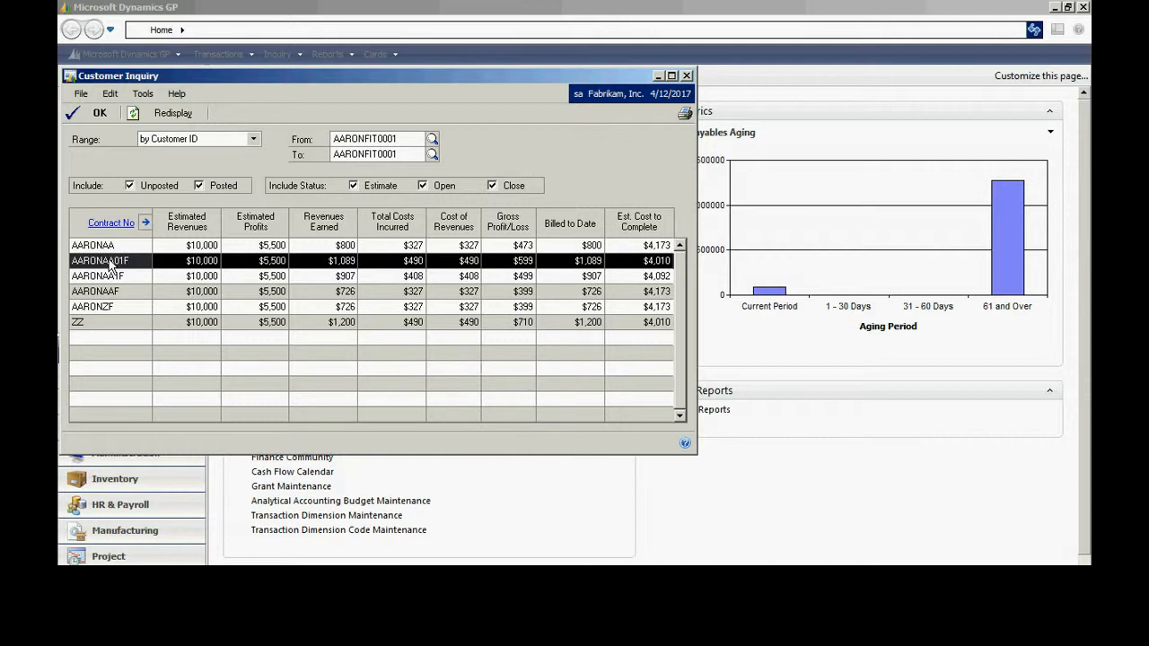
left_click(108, 222)
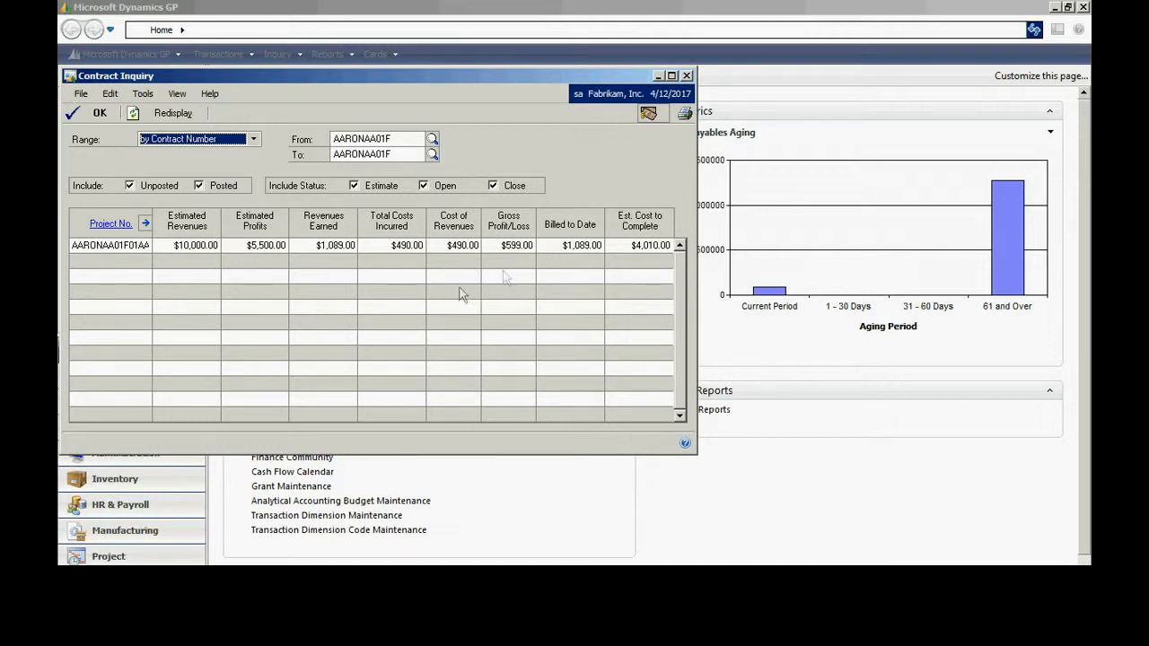
double_click(148, 248)
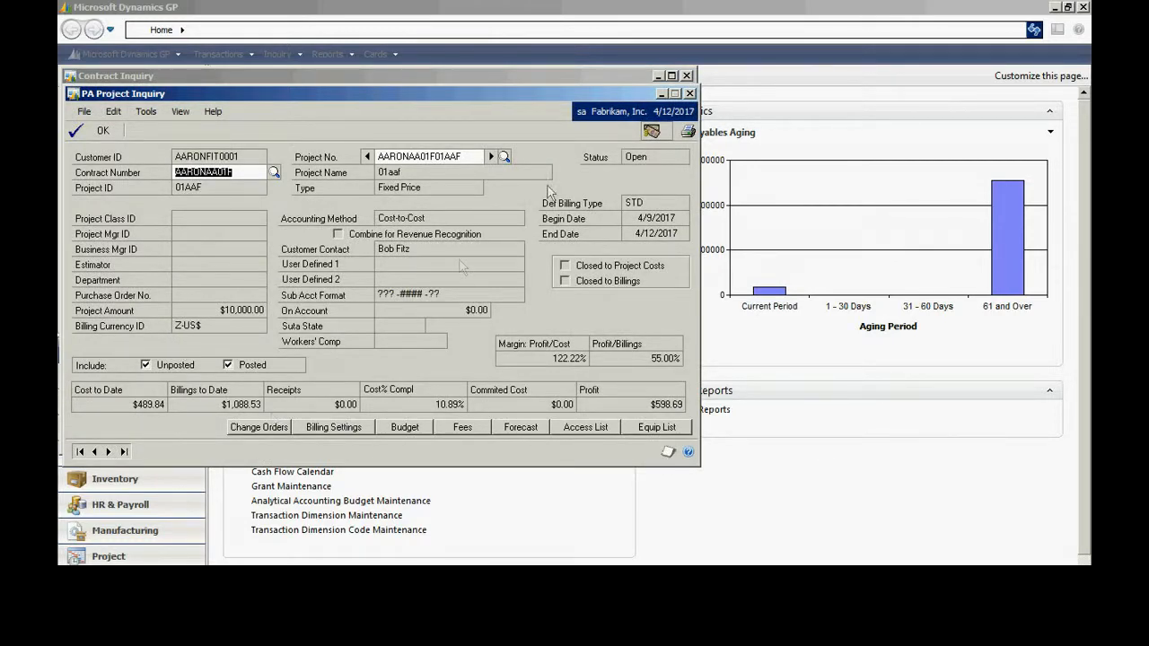
left_click(690, 93)
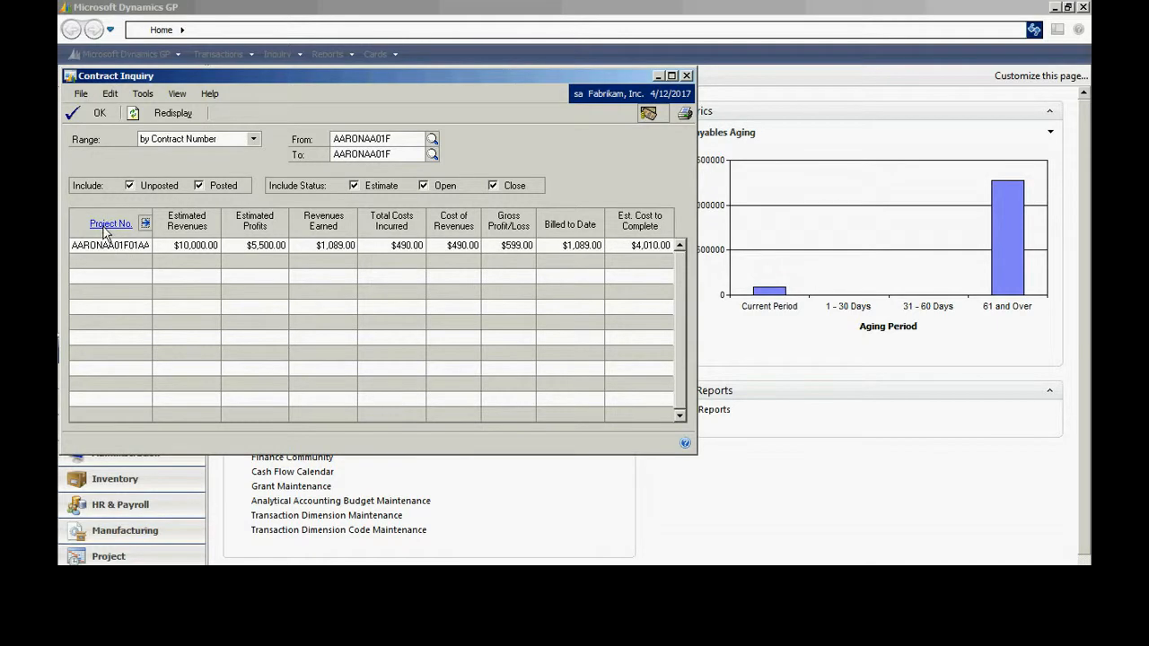
Open the Project Inquiry for project AARONAA01F01AAF and drill down to the CONSULTING cost category's budget details.
left_click(109, 226)
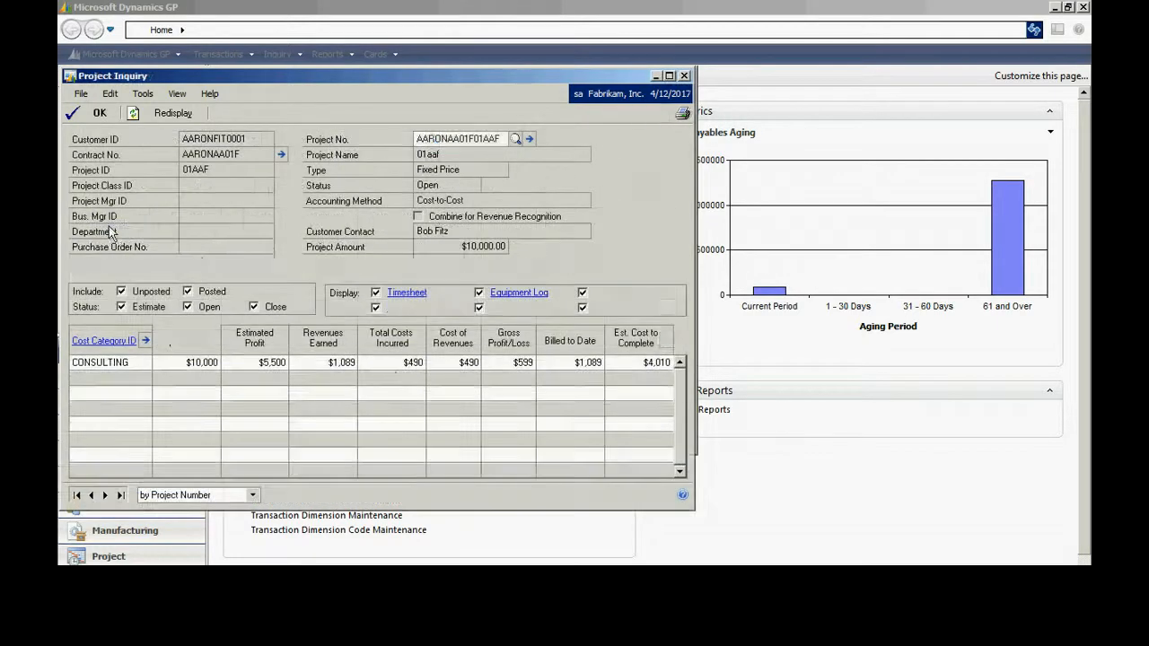
left_click(140, 366)
left_click(145, 341)
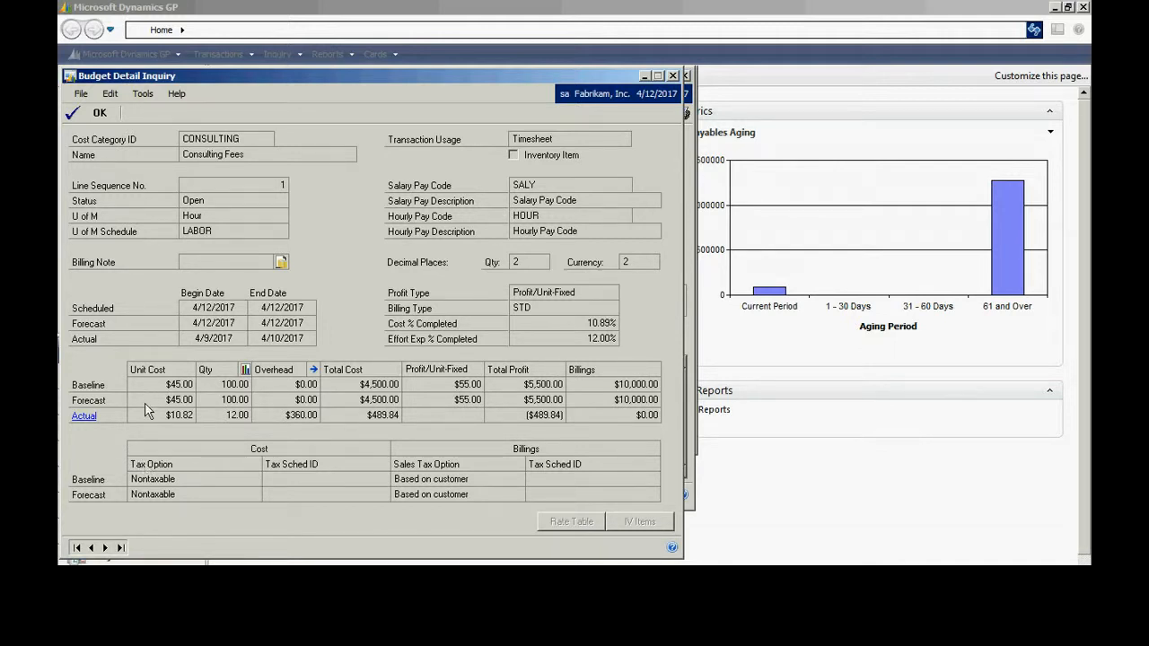
Trace the category's actual costs to the timesheet document behind the 4/10/2017 entry, view it, and return to the Contract Inquiry.
left_click(83, 418)
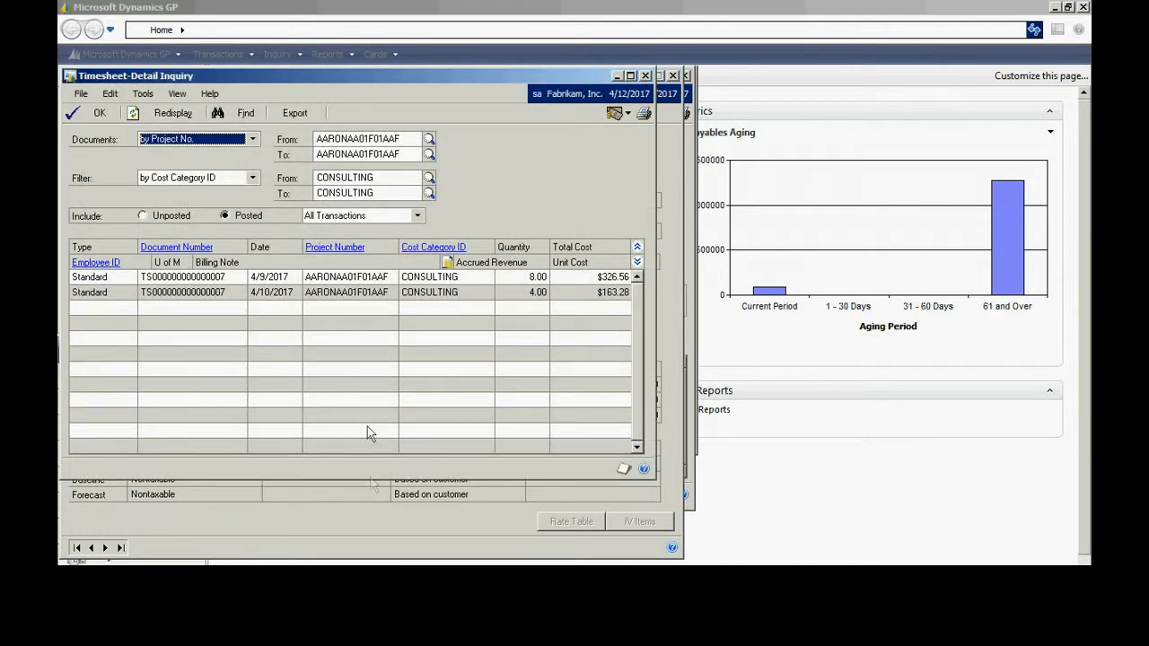
left_click(346, 297)
left_click(199, 248)
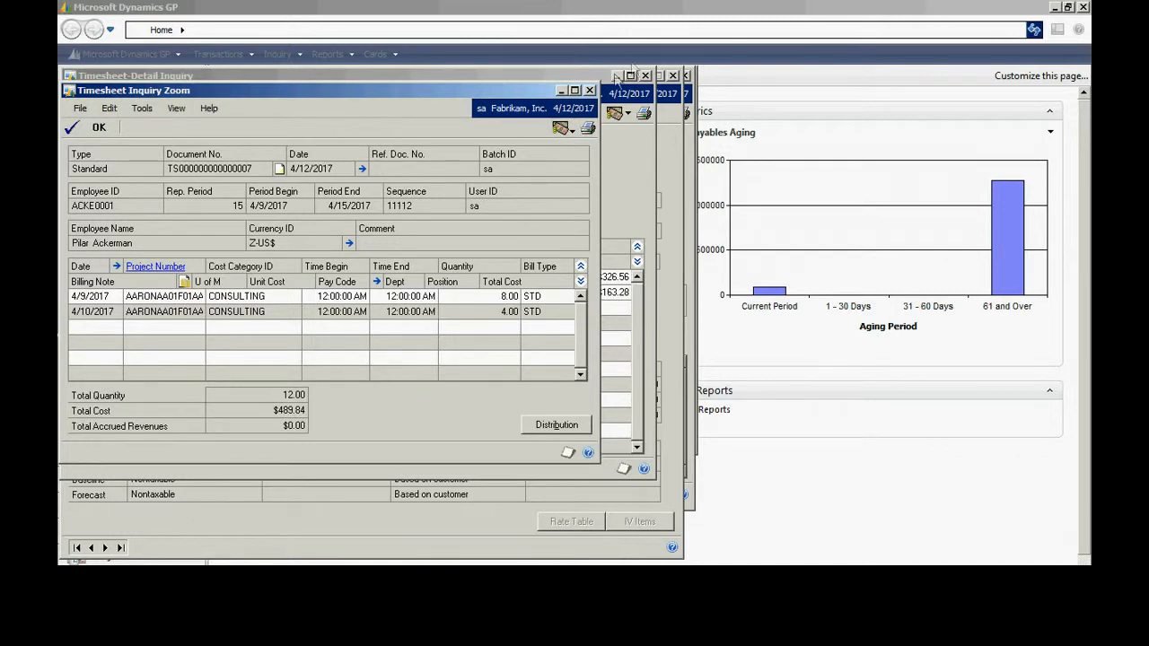
left_click(590, 91)
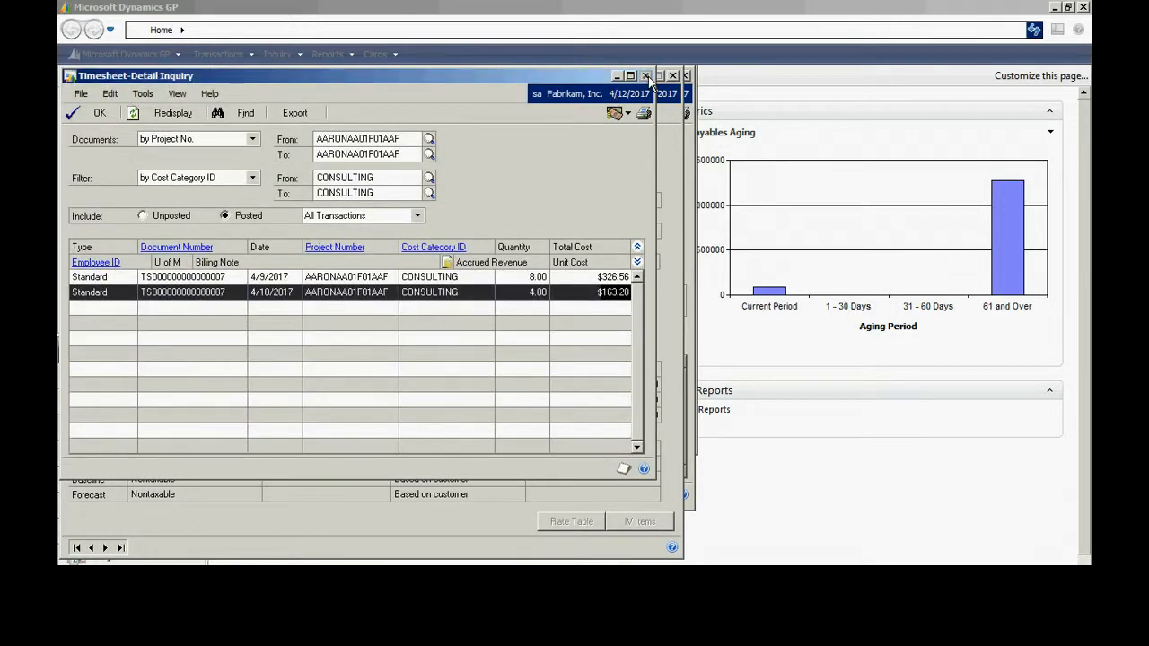
left_click(645, 76)
left_click(673, 75)
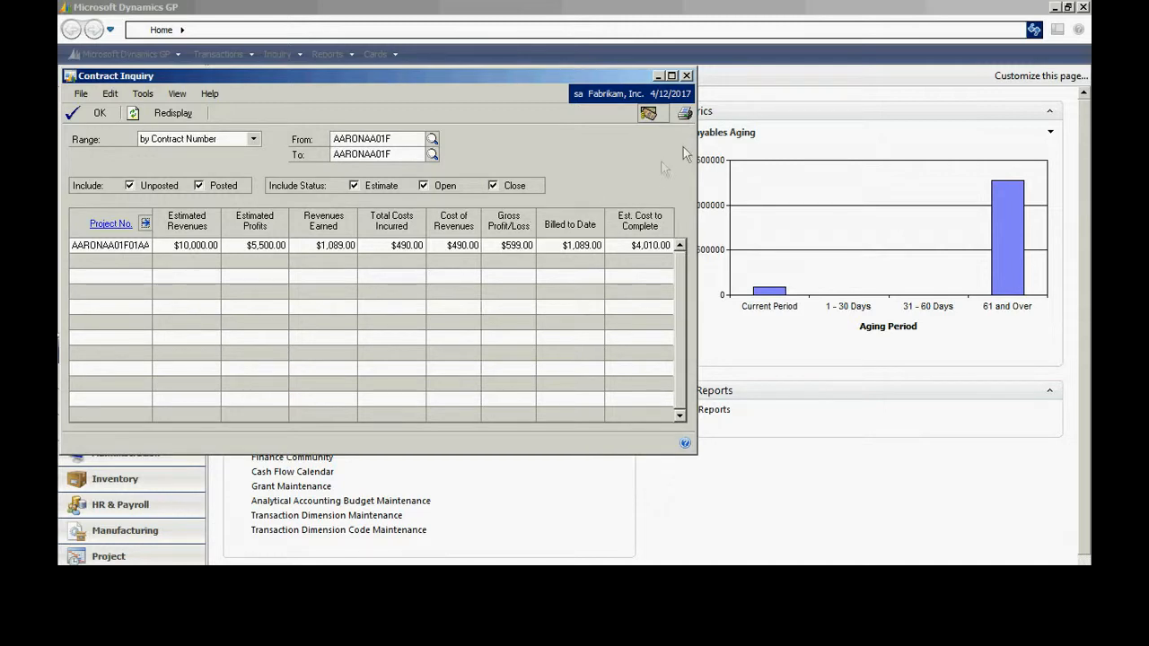
Print the Contract Inquiry report for contract AARONAA01F to the screen and enlarge the report to full size.
left_click(686, 114)
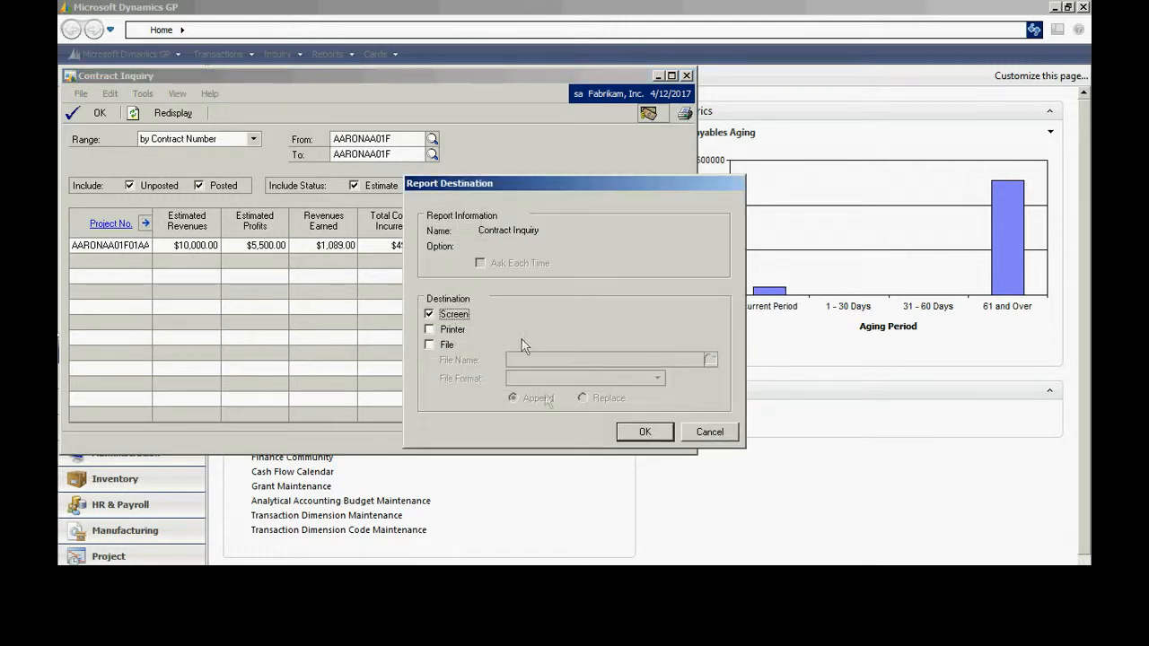
left_click(644, 431)
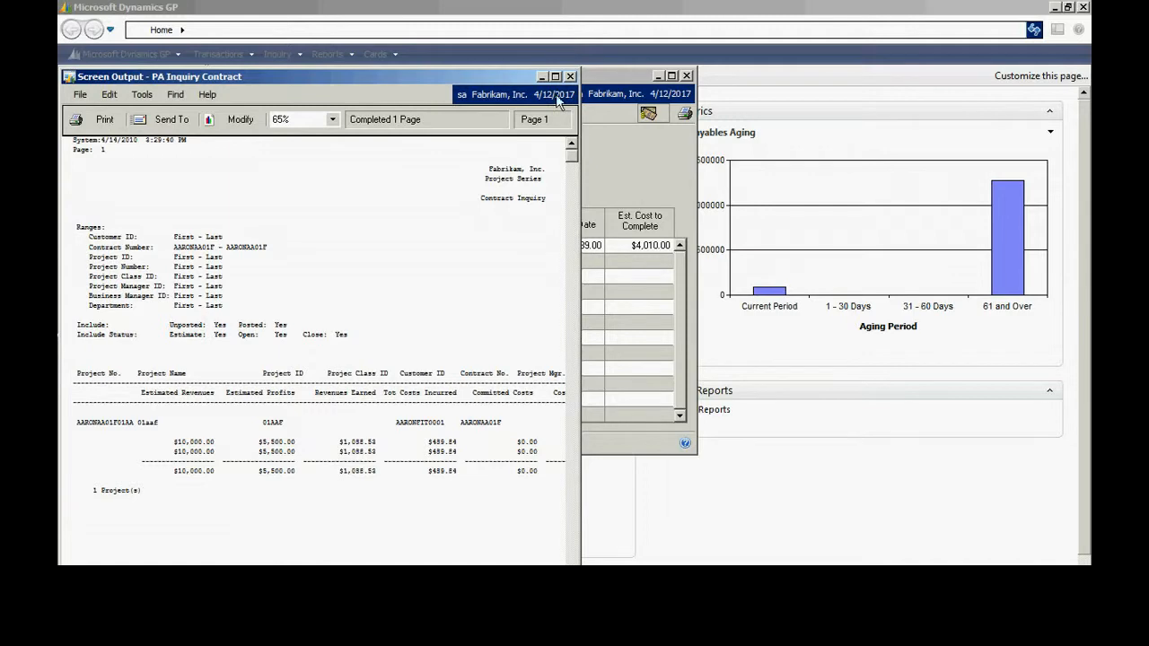
left_click(544, 76)
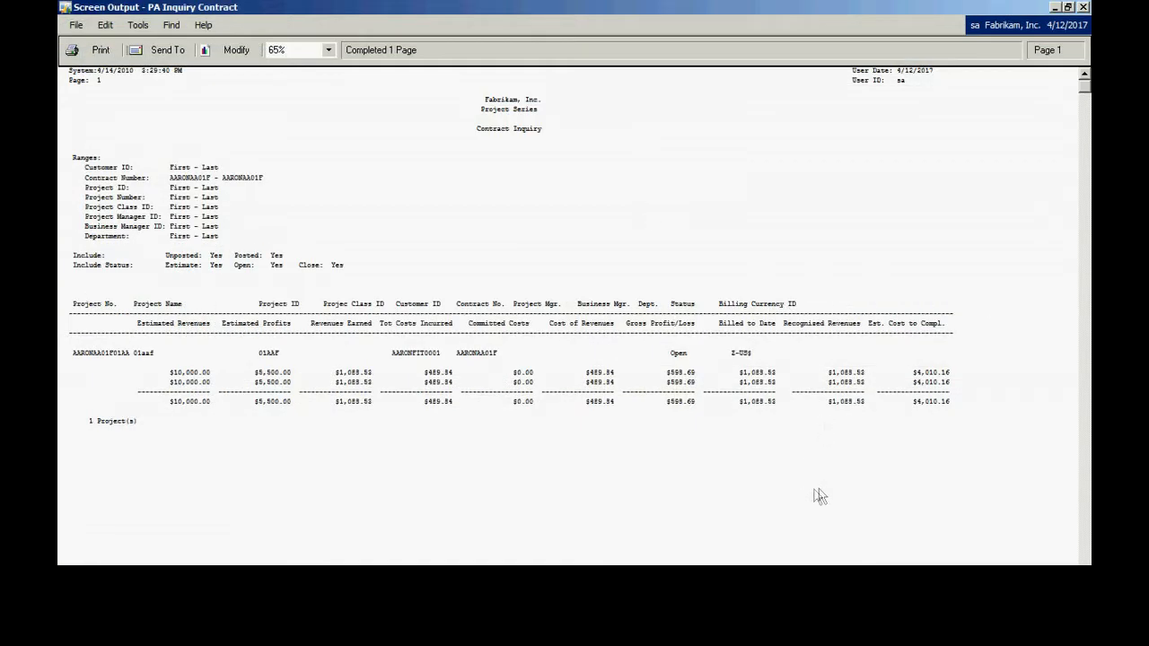